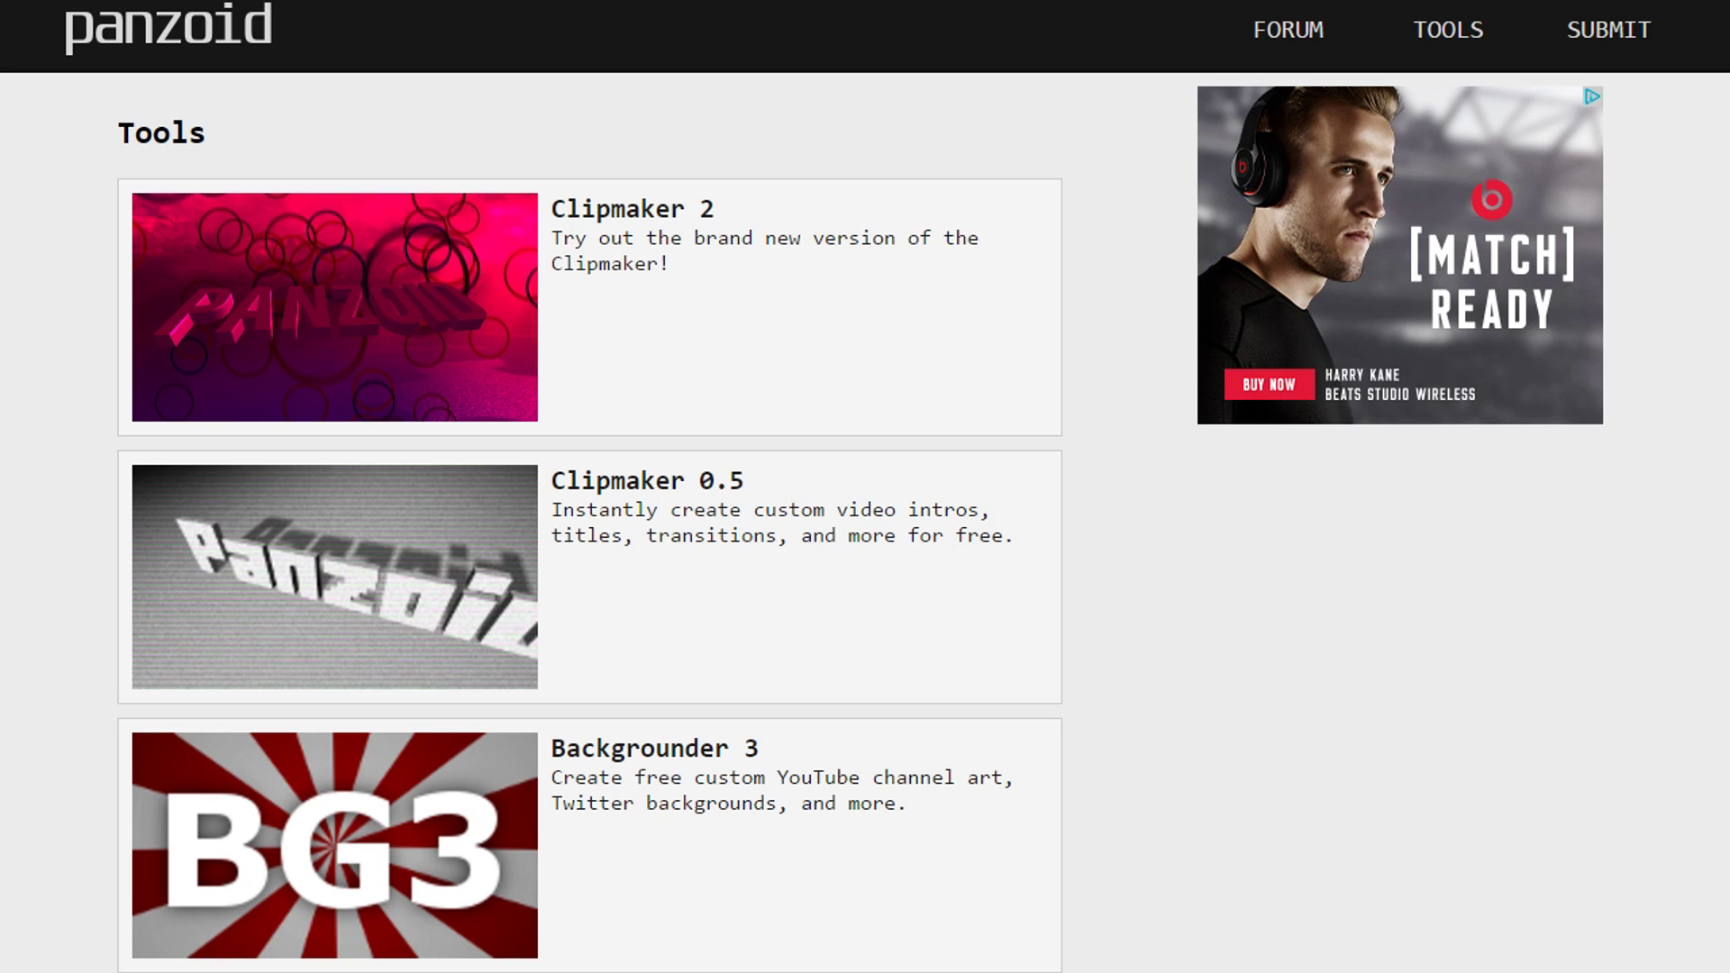
- Preview the blocky grass landscape and wooden mystery box templates in Clipmaker 2 through the camera view
{"action": "scroll", "coordinate": [865, 486], "scroll_direction": "down", "scroll_amount": 1}
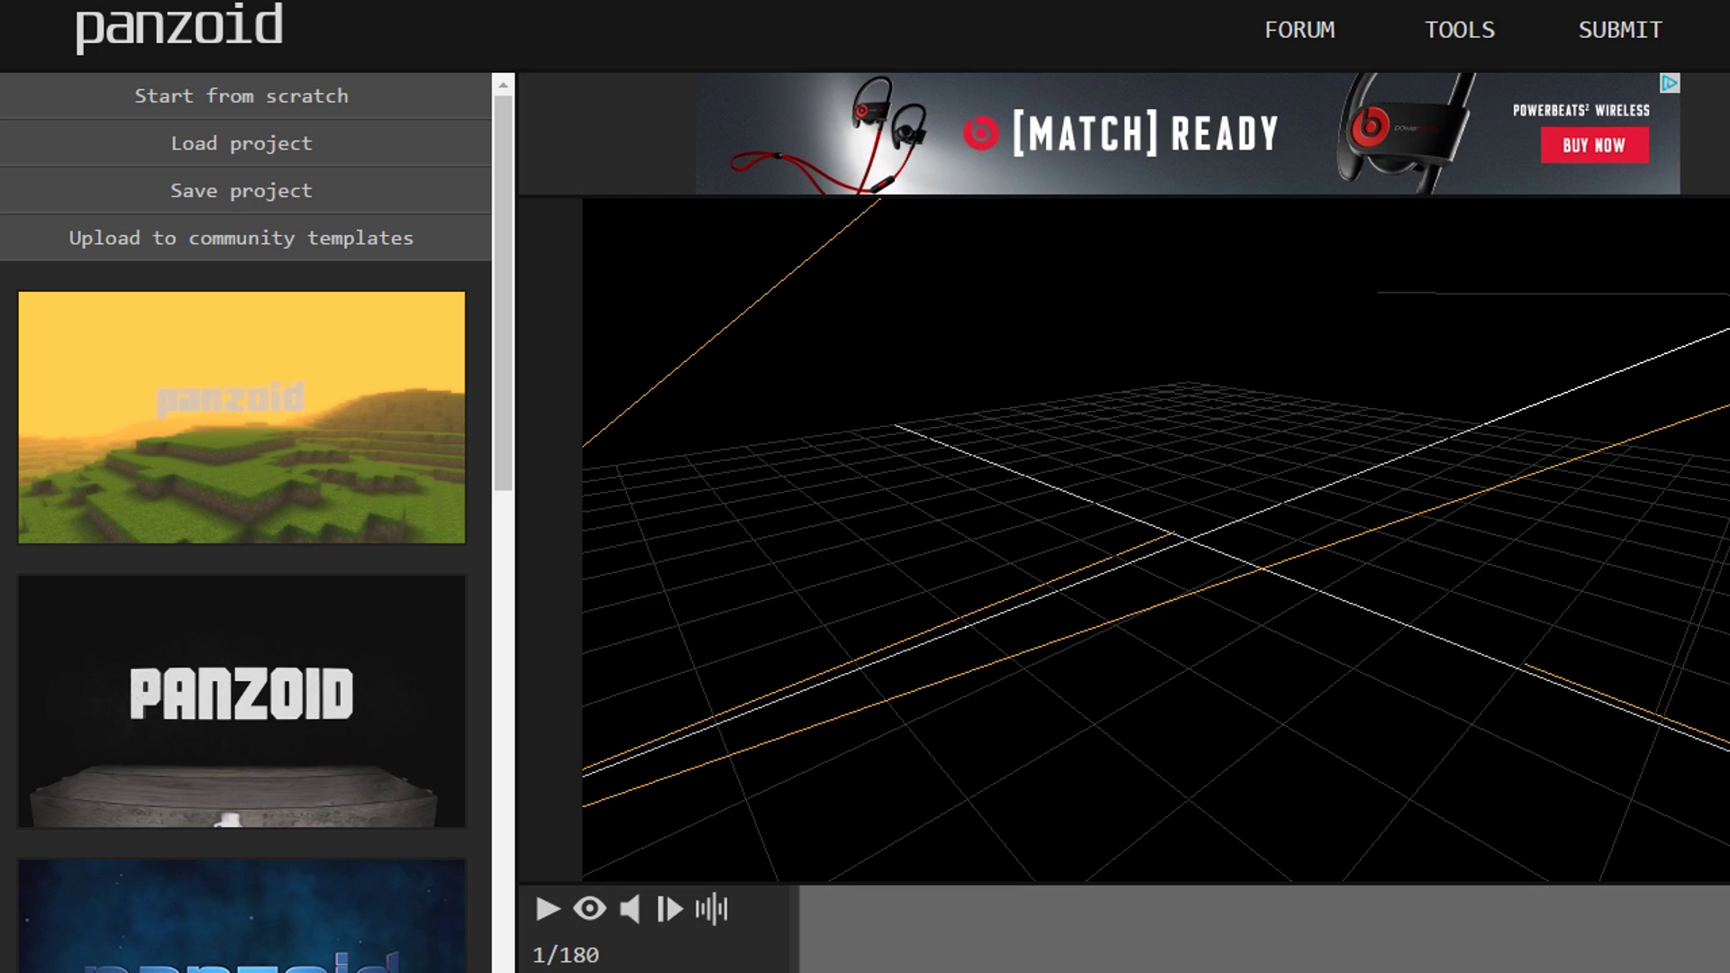
{"action": "key", "text": "F5"}
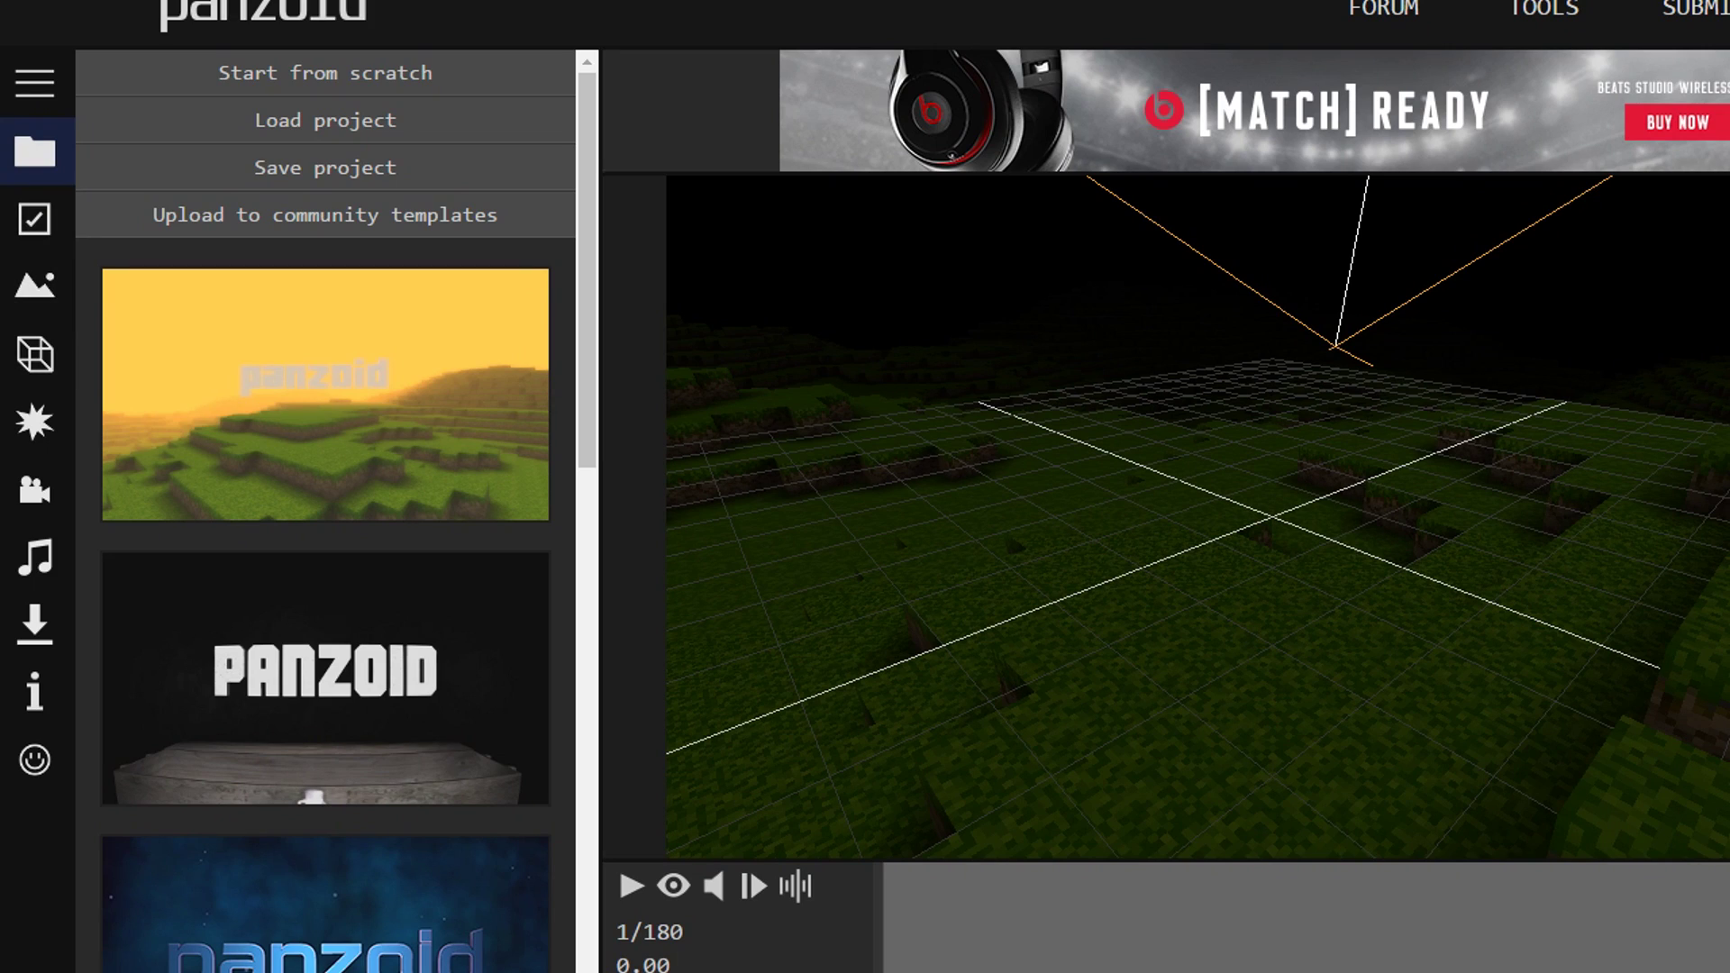
{"action": "left_click", "coordinate": [673, 886]}
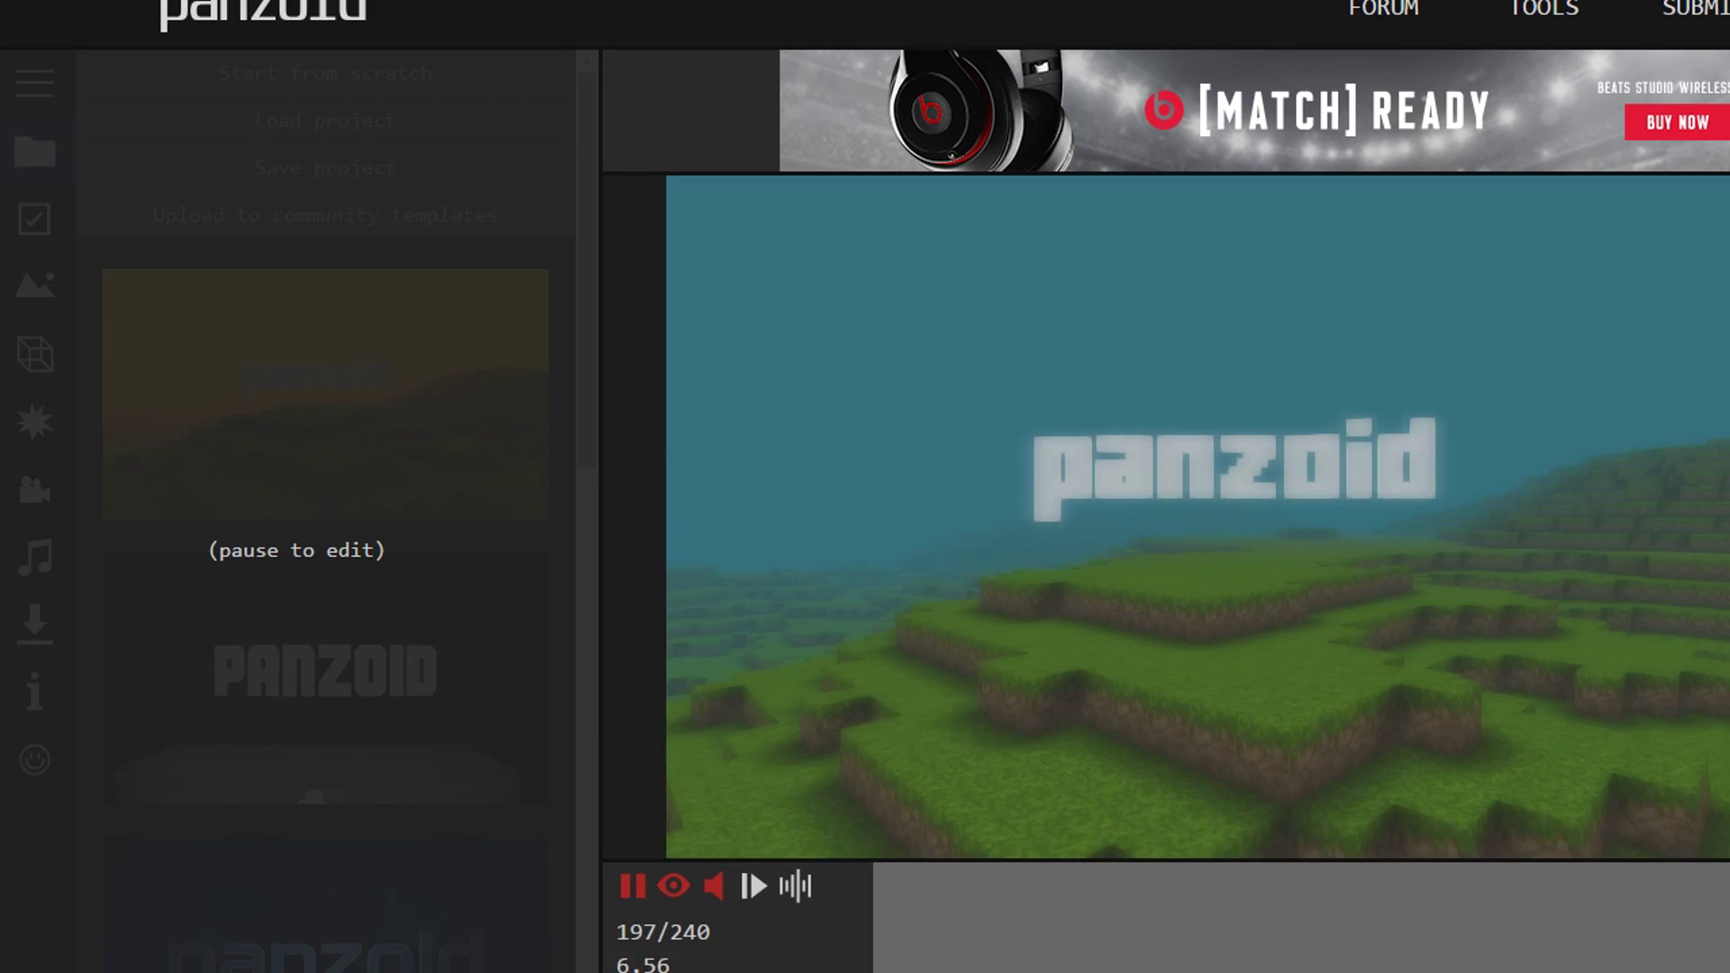
{"action": "key", "text": "space"}
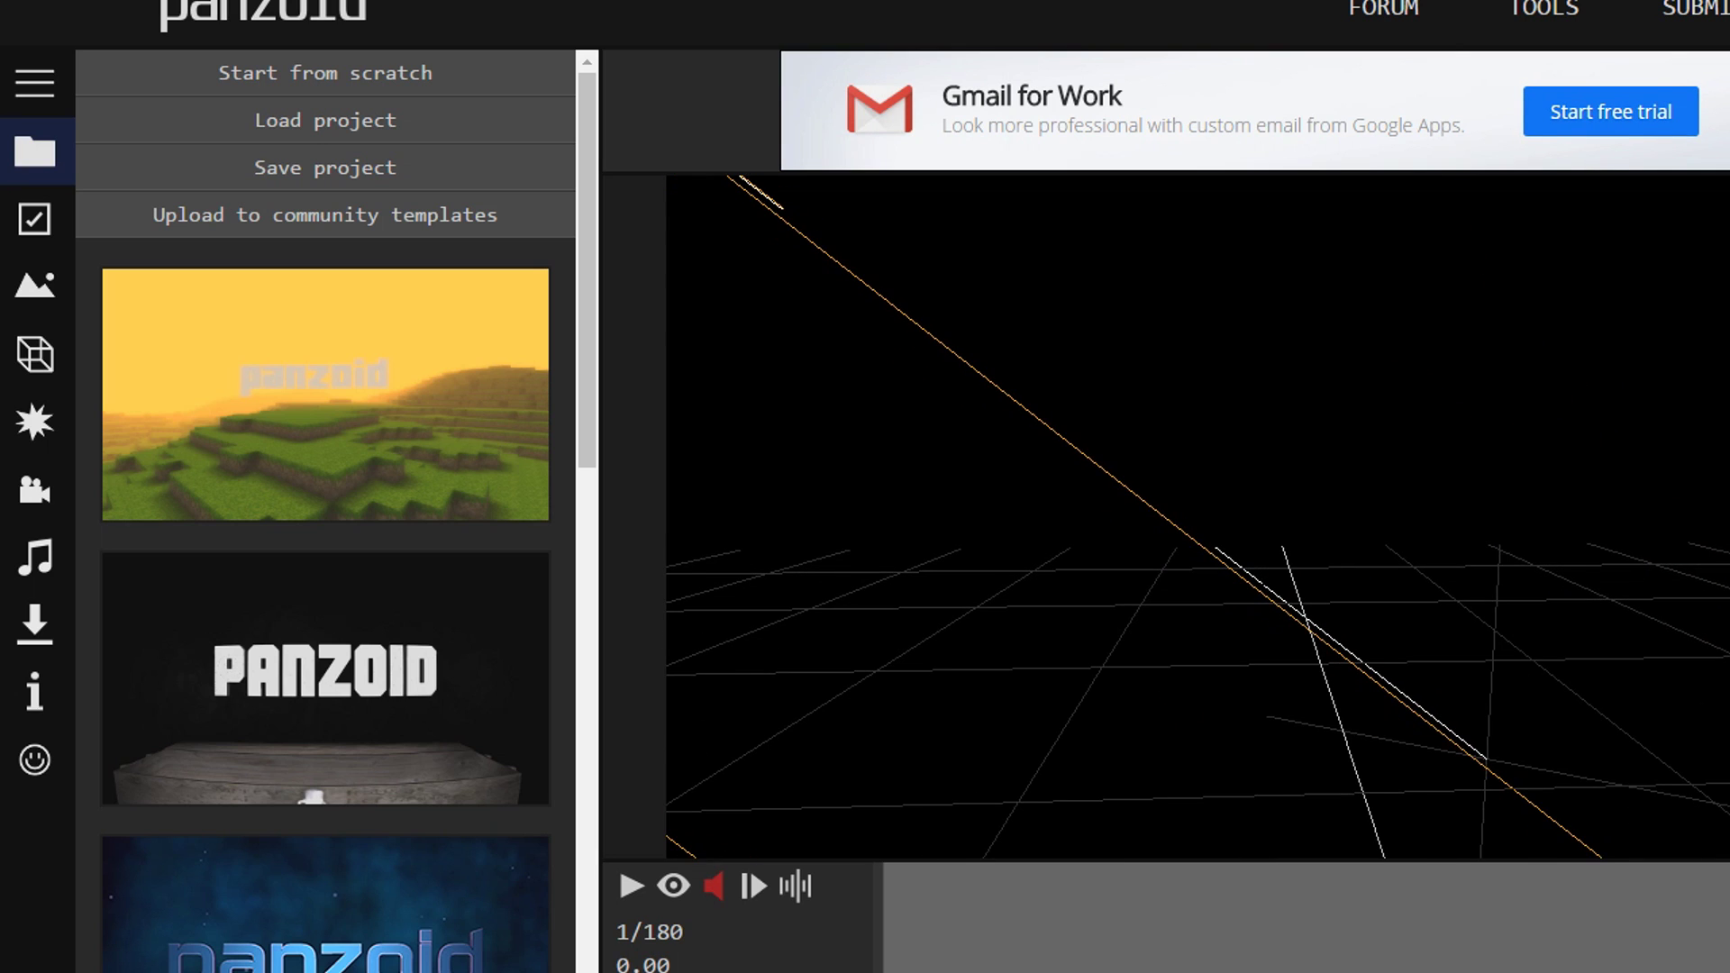
{"action": "left_click", "coordinate": [674, 885]}
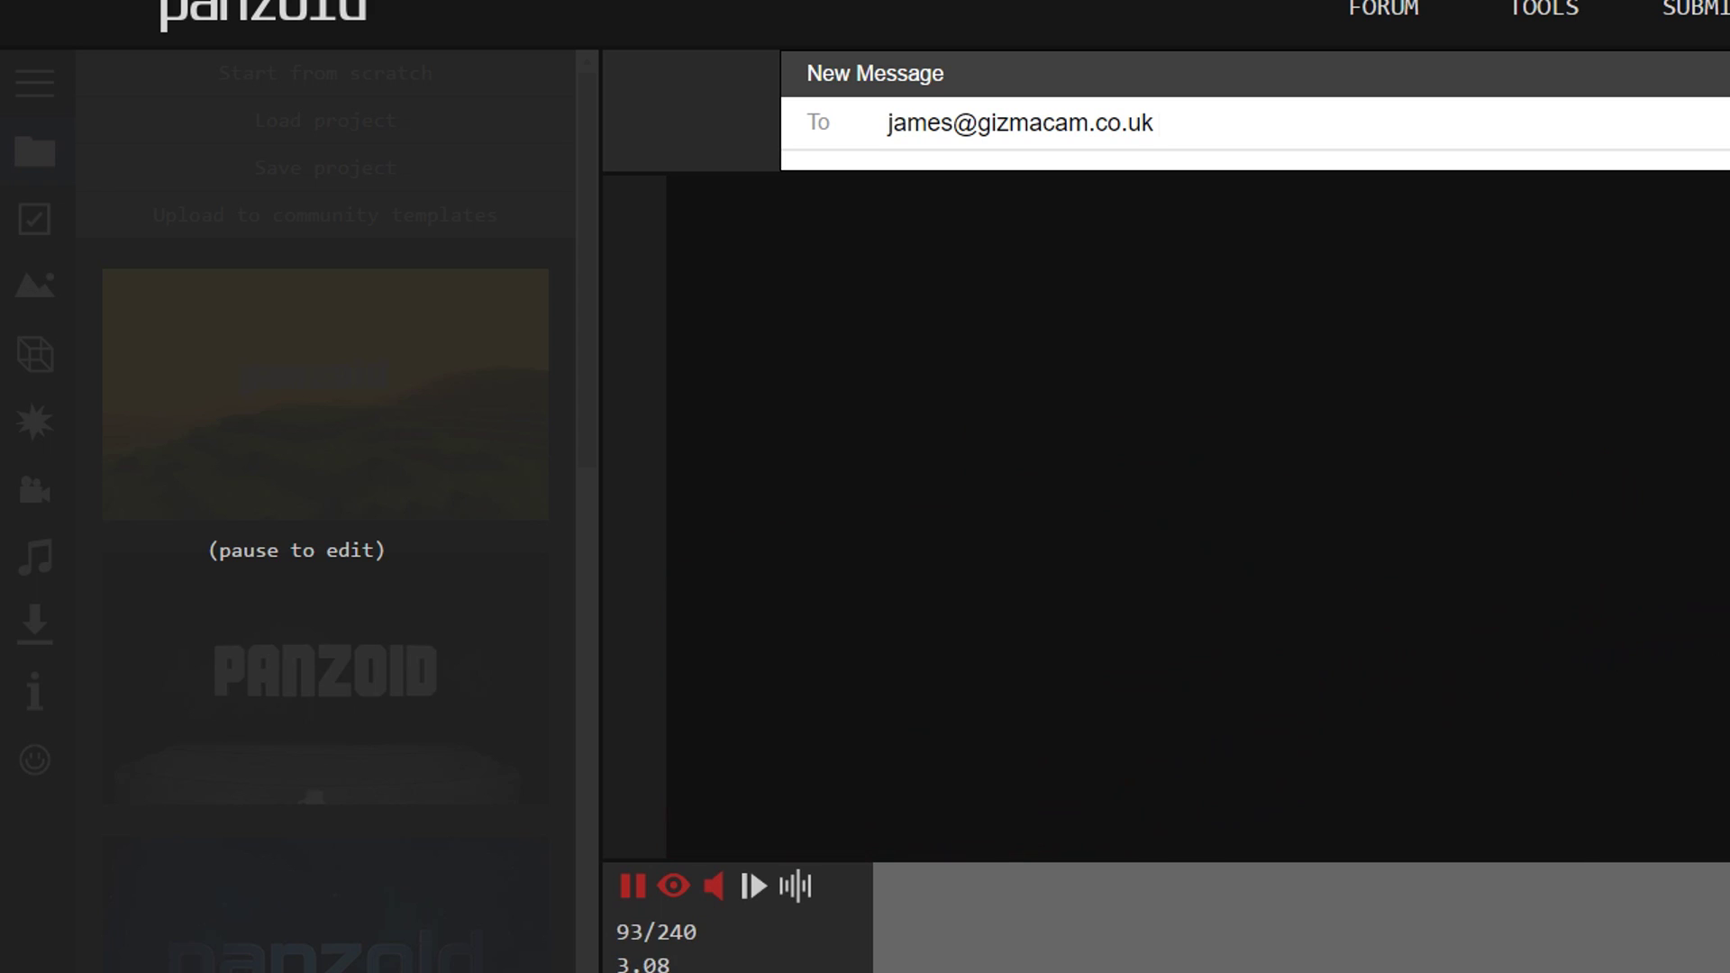
{"action": "key", "text": "space"}
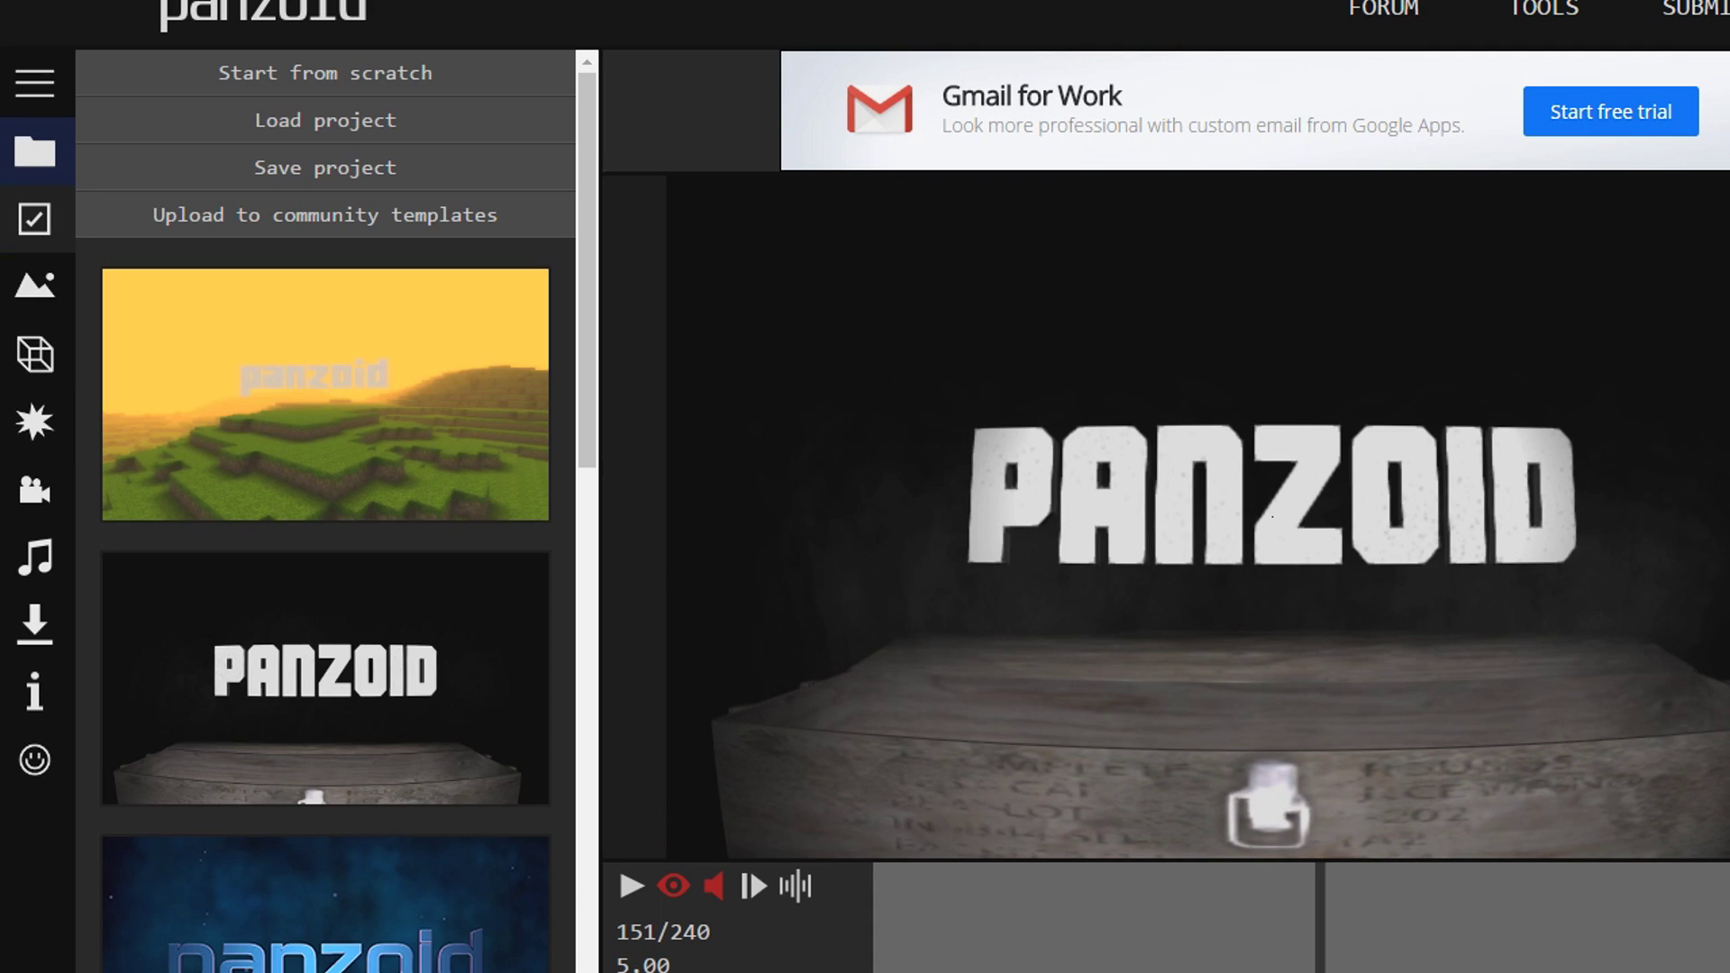
- Change the mystery box template's 3D text to "Luke Games" and give it a different font
{"action": "left_click", "coordinate": [34, 354]}
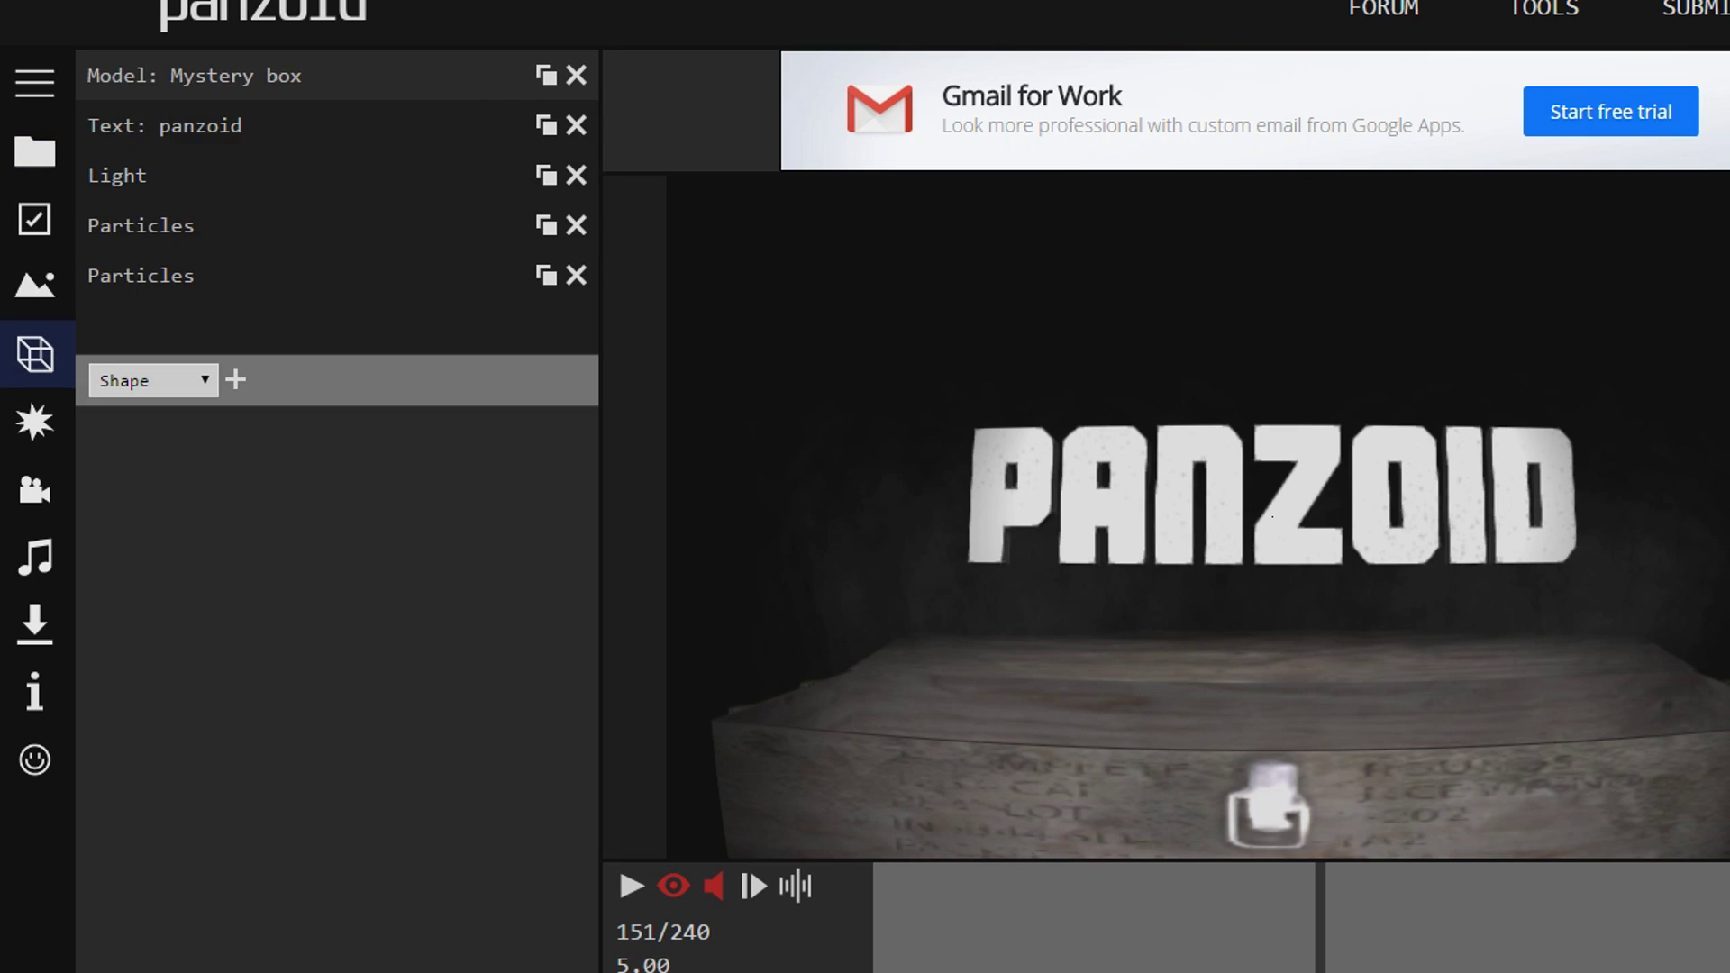
{"action": "left_click", "coordinate": [271, 126]}
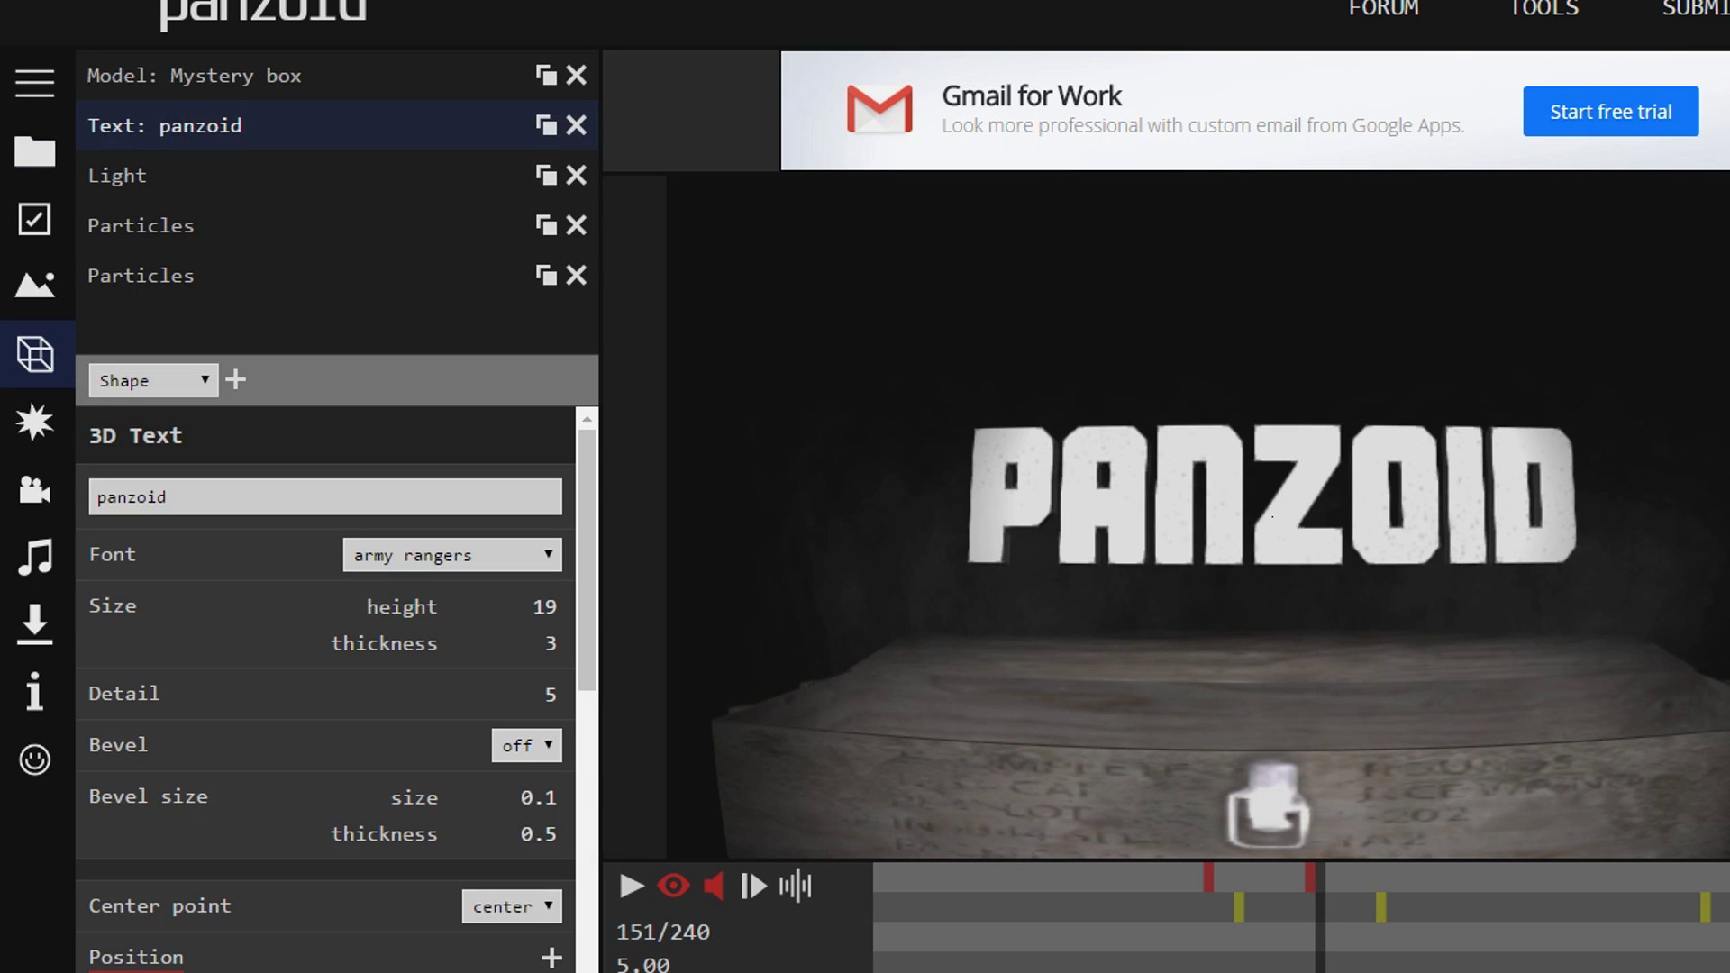
{"action": "left_click", "coordinate": [270, 498]}
{"action": "key", "text": "ctrl+a"}
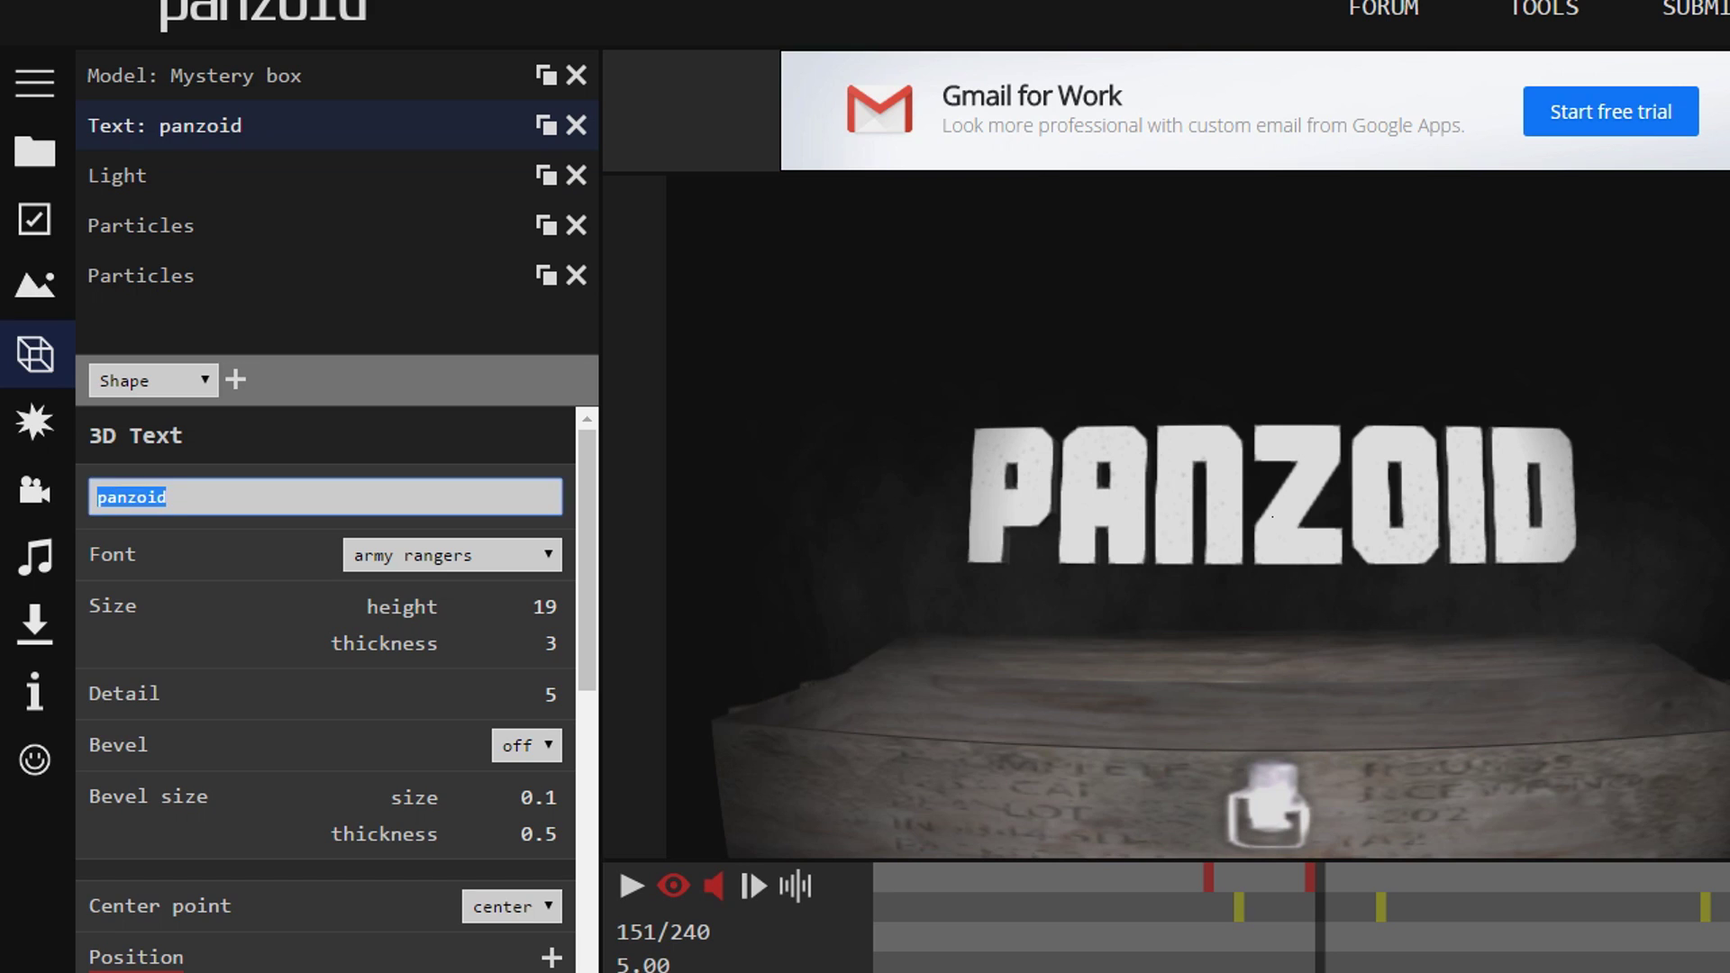
{"action": "type", "text": "Luke Games"}
{"action": "key", "text": "Return"}
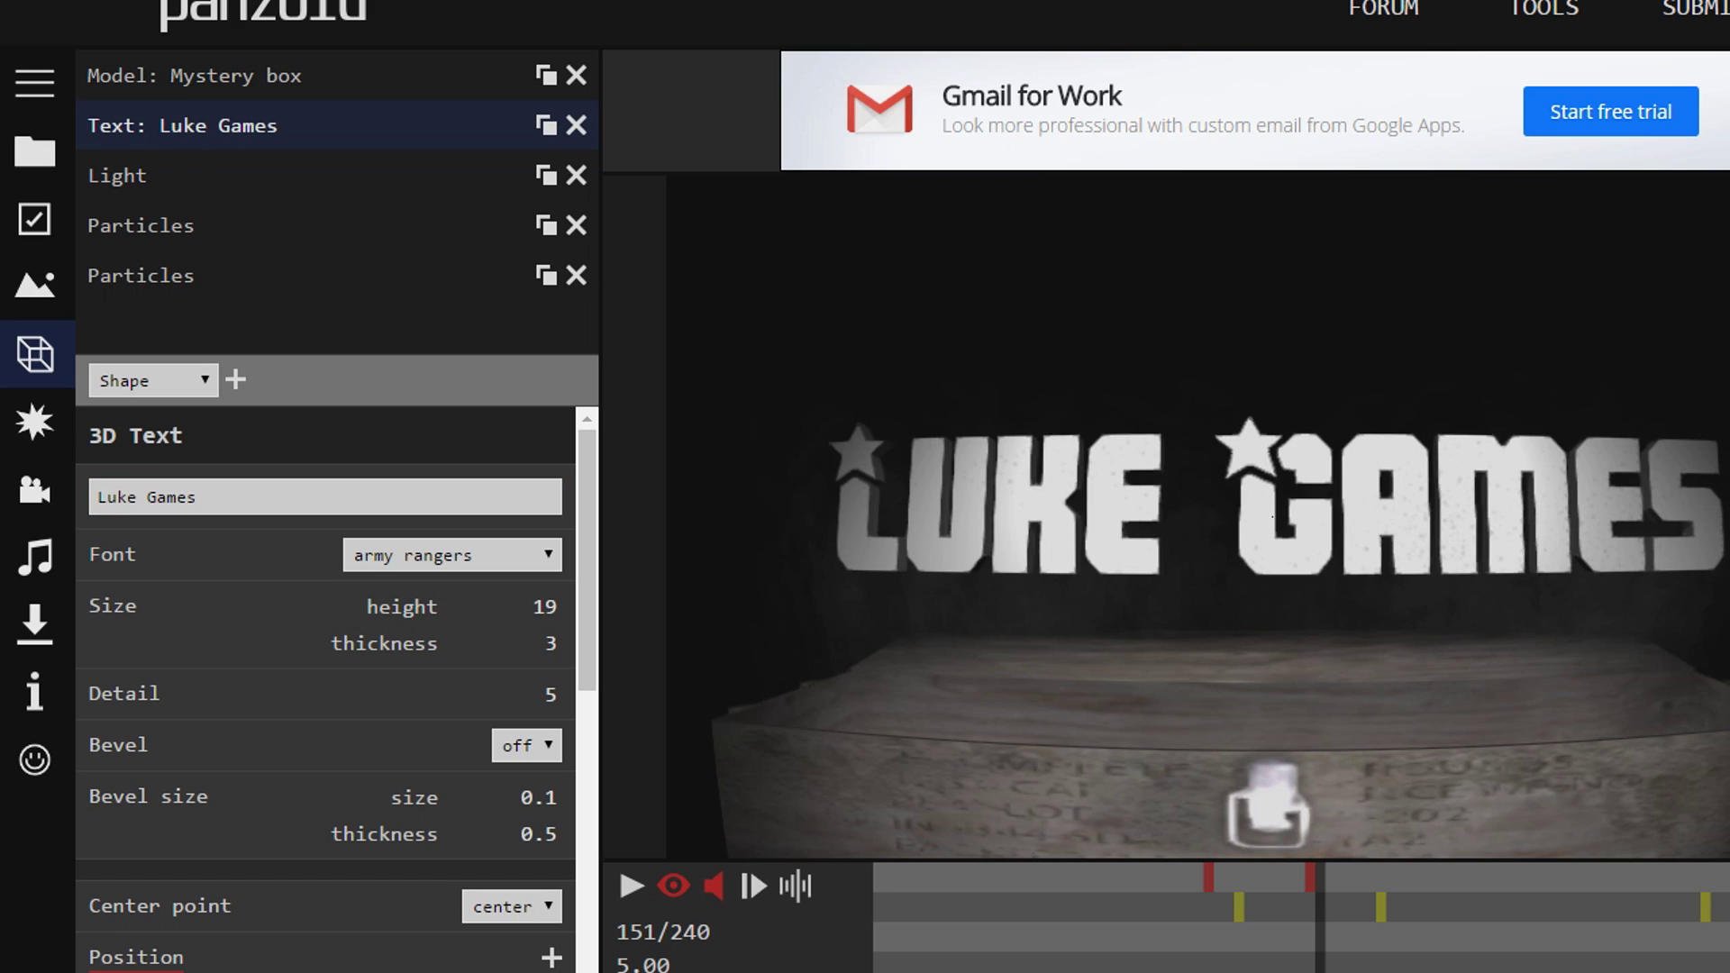
{"action": "left_click", "coordinate": [452, 555]}
{"action": "left_click", "coordinate": [414, 652]}
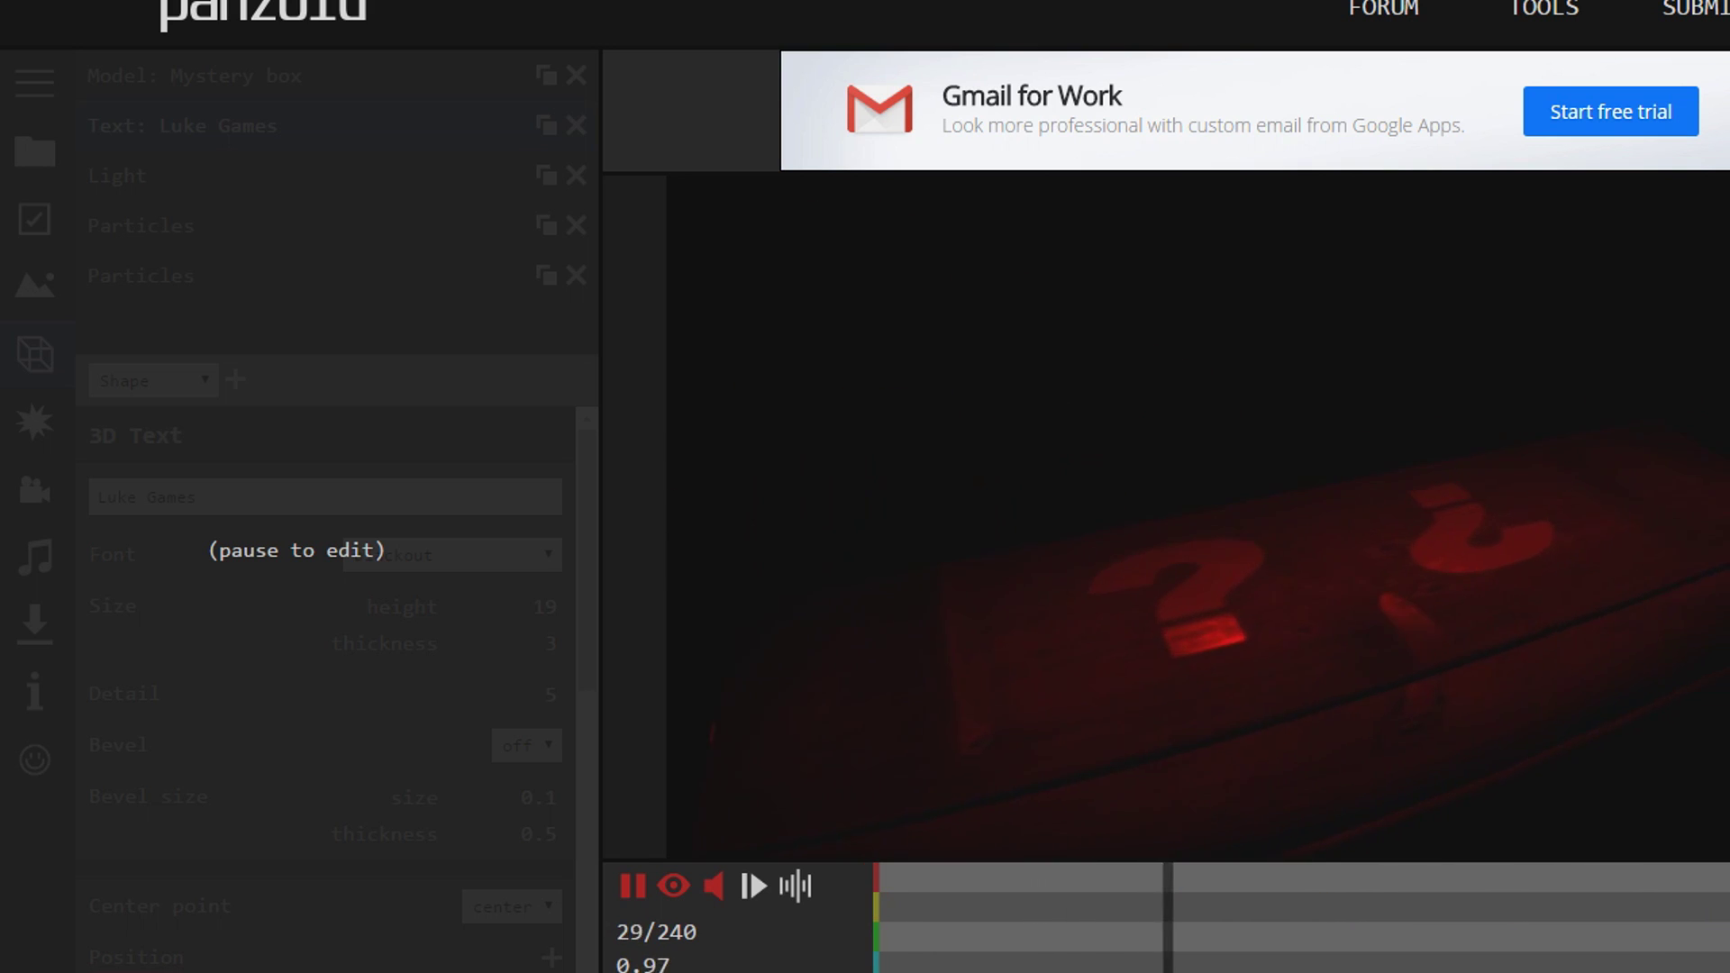
- Add a Bloom effect to the mystery box project and play the animation up to the title
{"action": "left_click", "coordinate": [633, 886]}
{"action": "left_click", "coordinate": [34, 421]}
{"action": "left_click", "coordinate": [189, 380]}
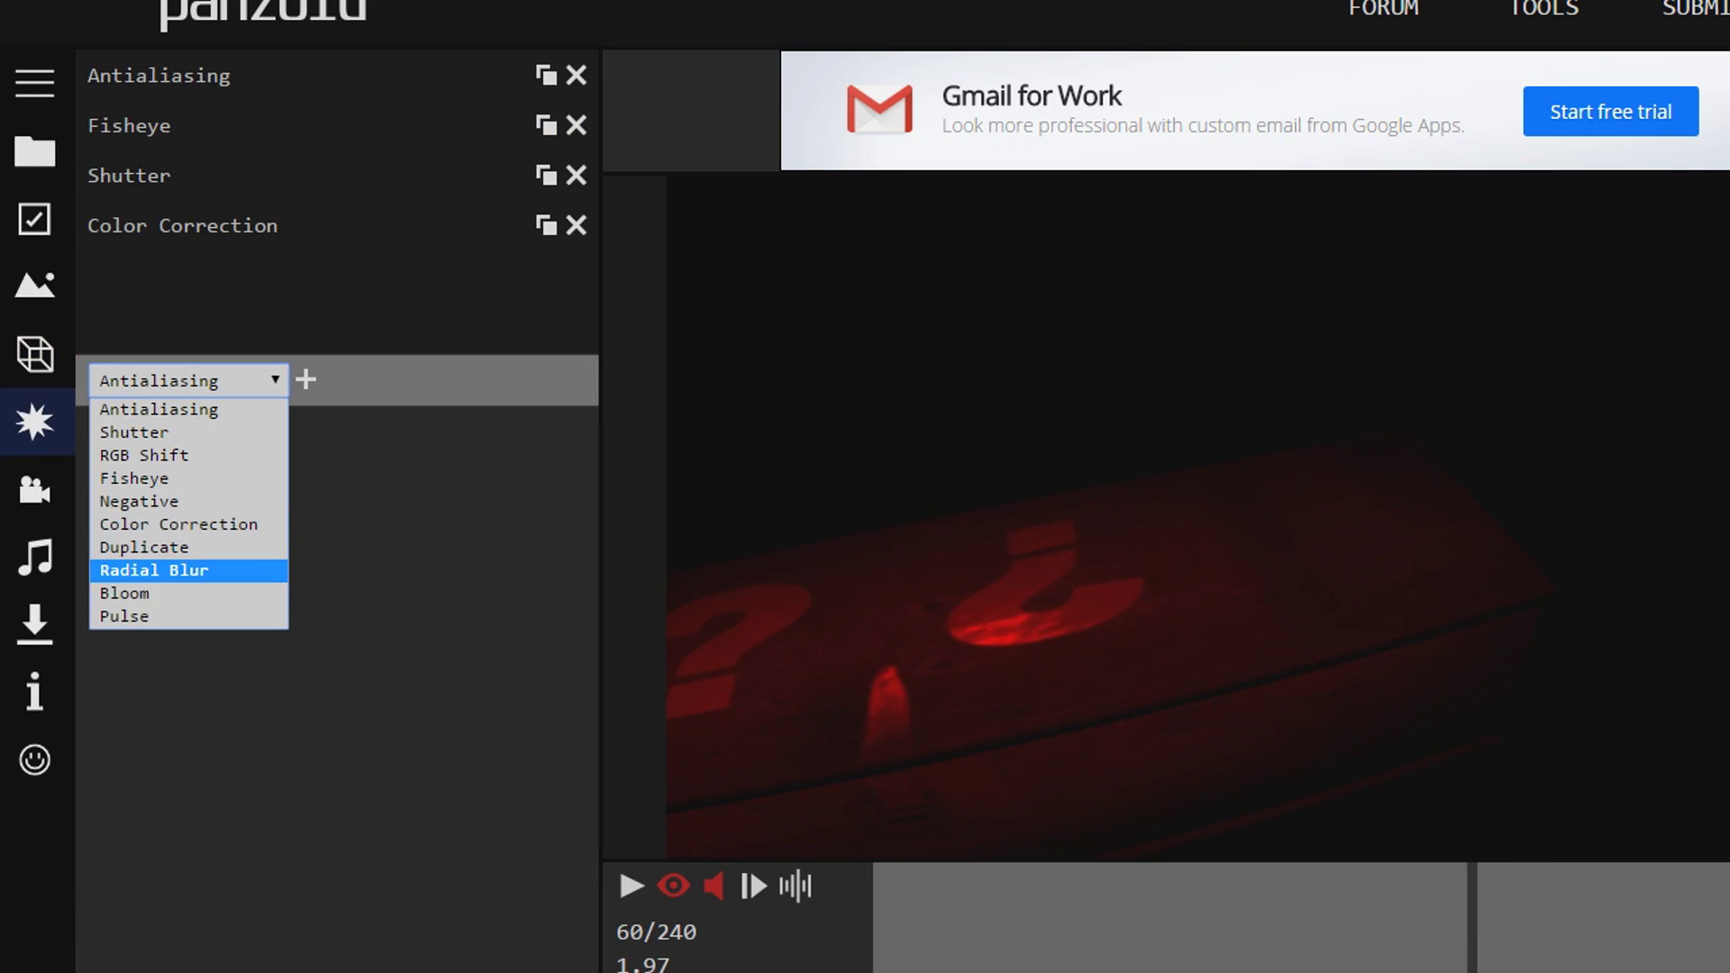
{"action": "left_click", "coordinate": [135, 593]}
{"action": "left_click", "coordinate": [306, 379]}
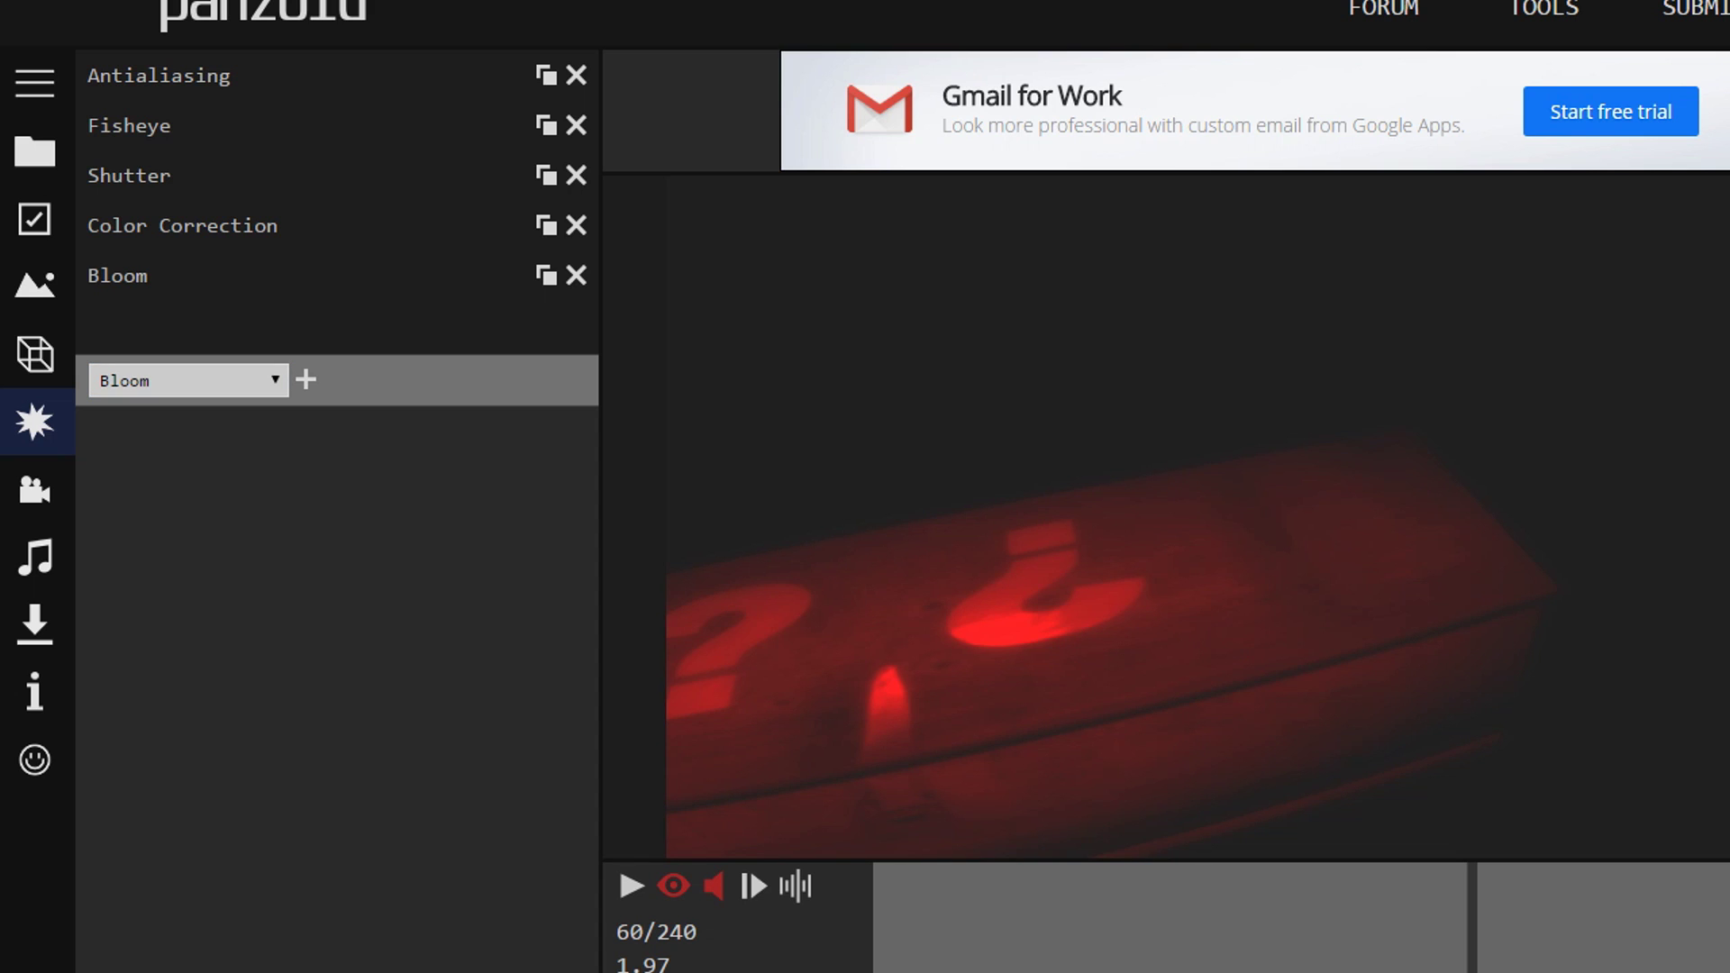
{"action": "left_click", "coordinate": [632, 887]}
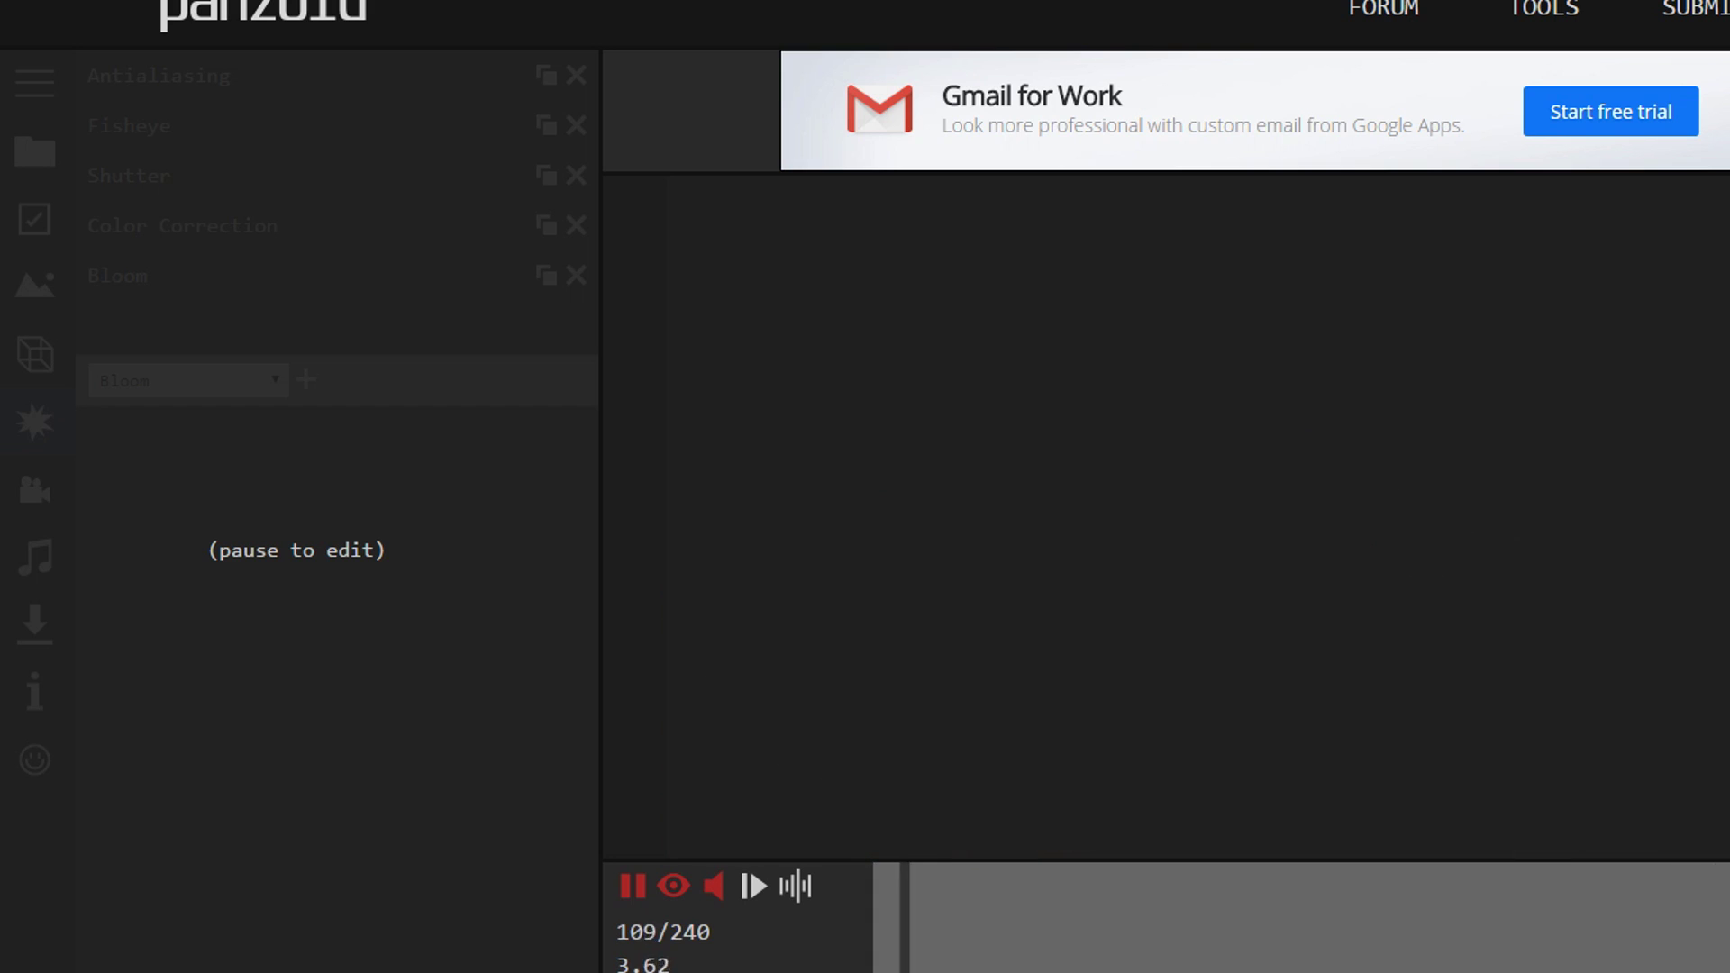
{"action": "key", "text": "space"}
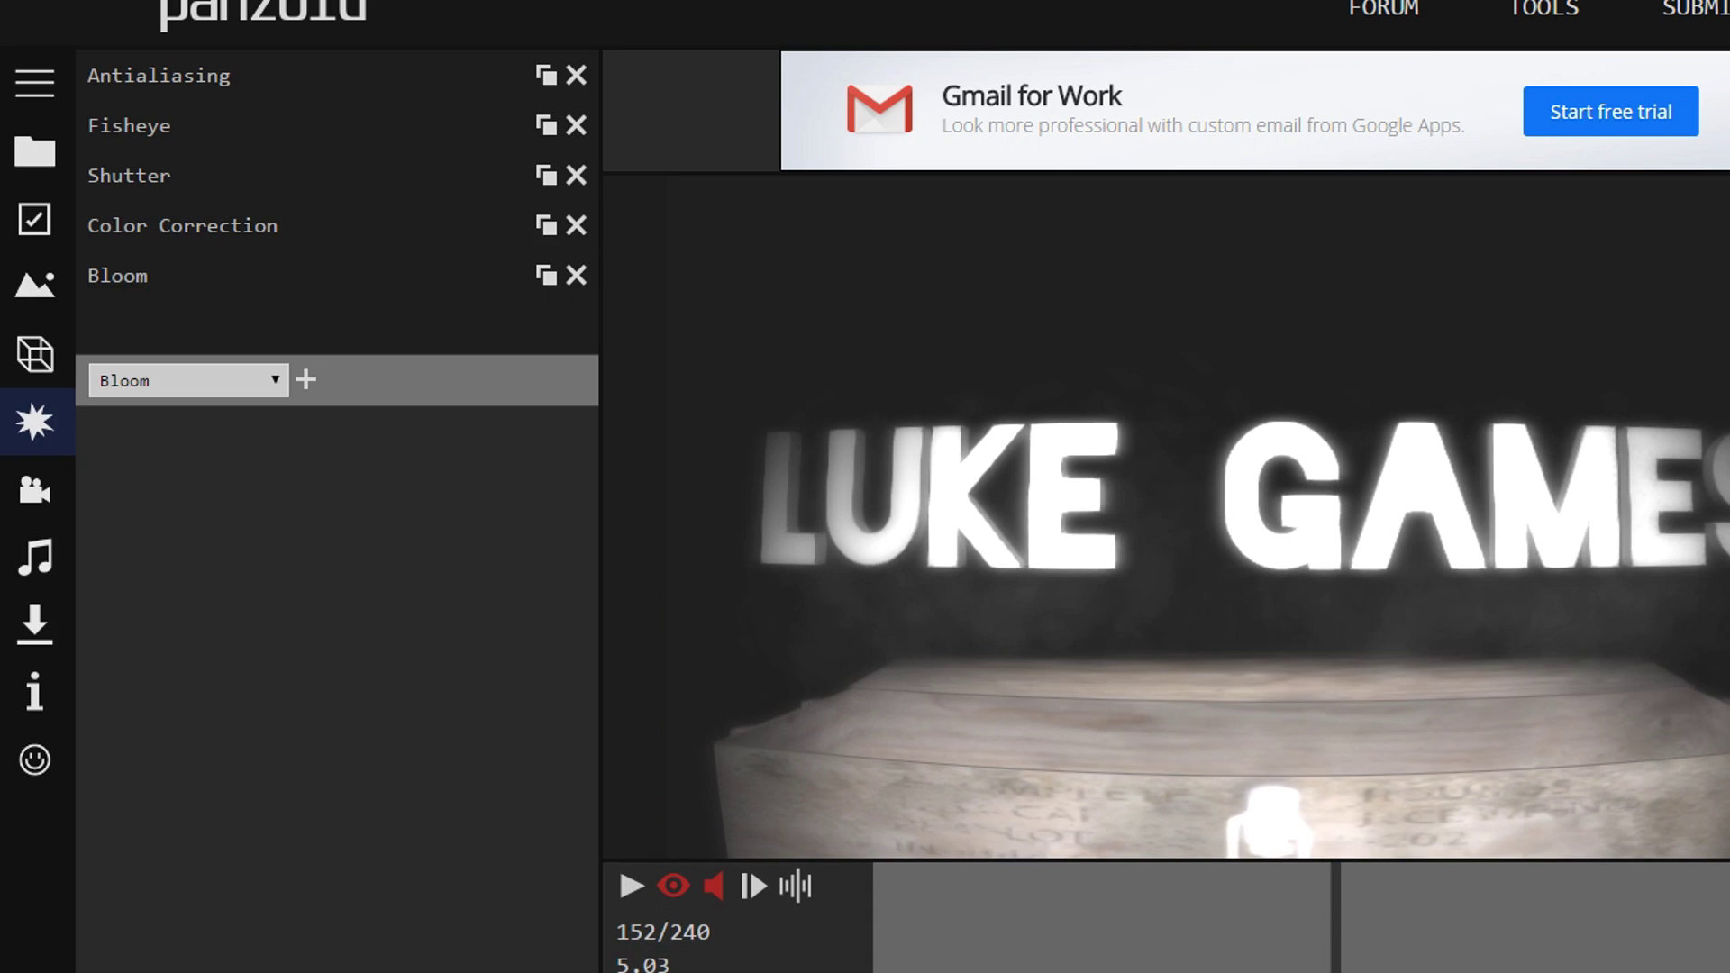
- Remove the Bloom and Color Correction effects and open the audio track settings
{"action": "left_click", "coordinate": [577, 276]}
{"action": "left_click", "coordinate": [577, 225]}
{"action": "left_click", "coordinate": [35, 558]}
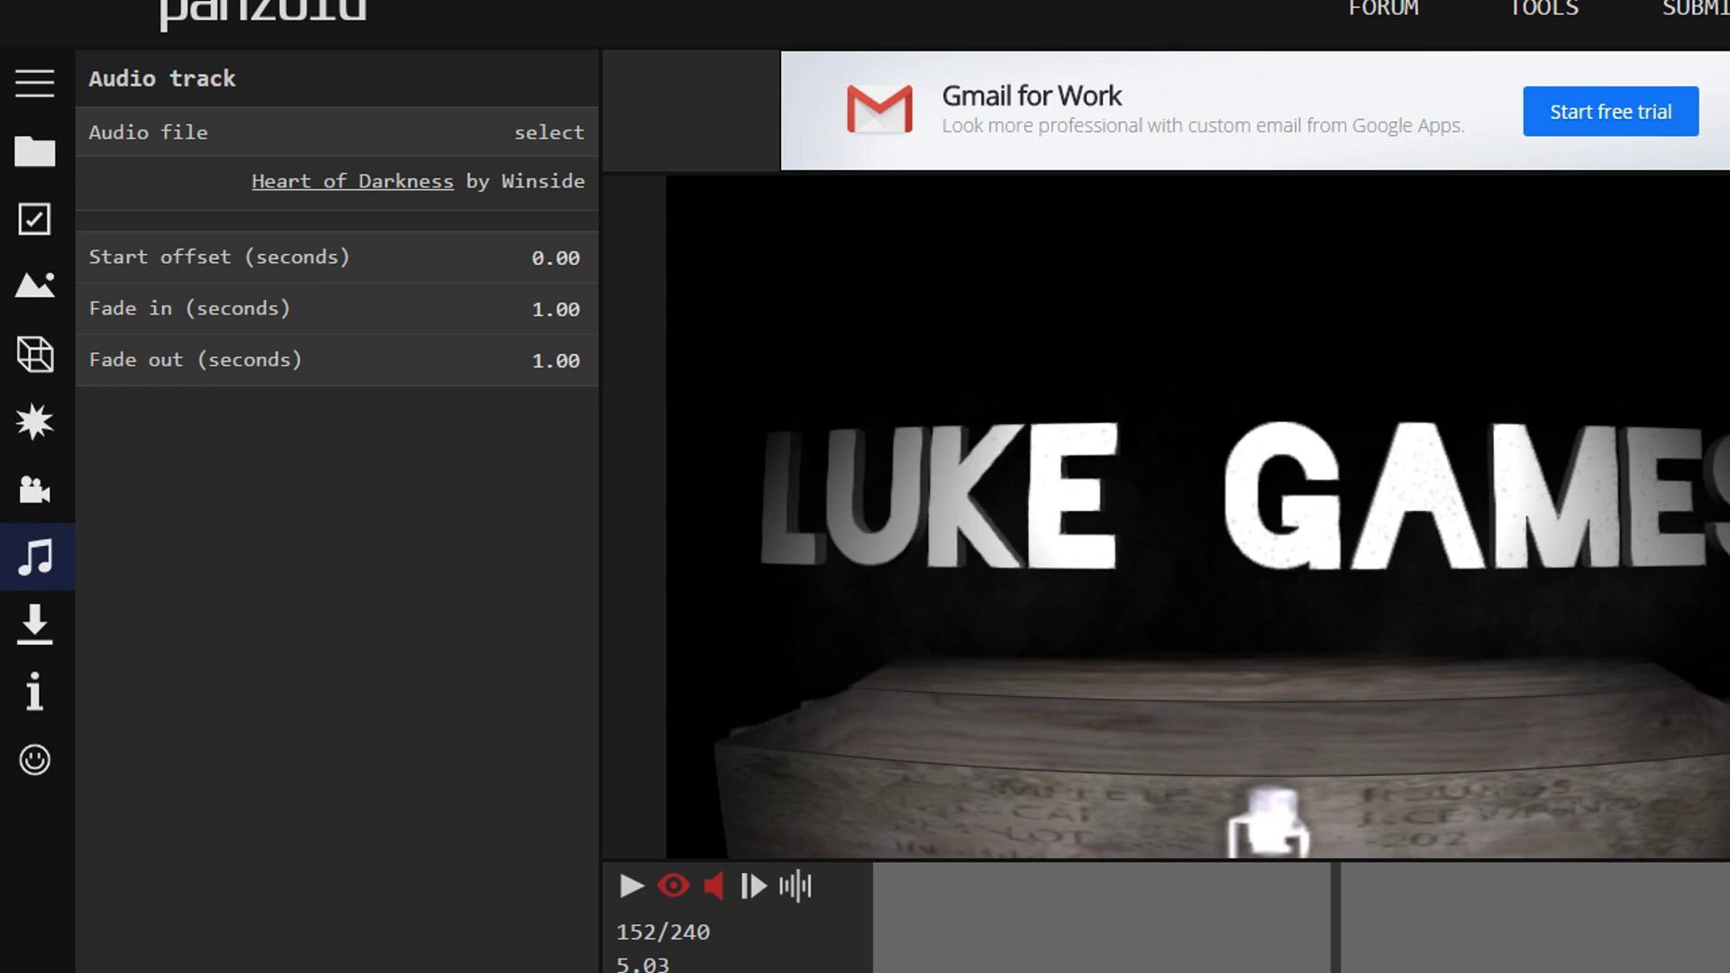
- Start rendering the mystery box video in balanced mode, and cancel the render
{"action": "left_click", "coordinate": [34, 623]}
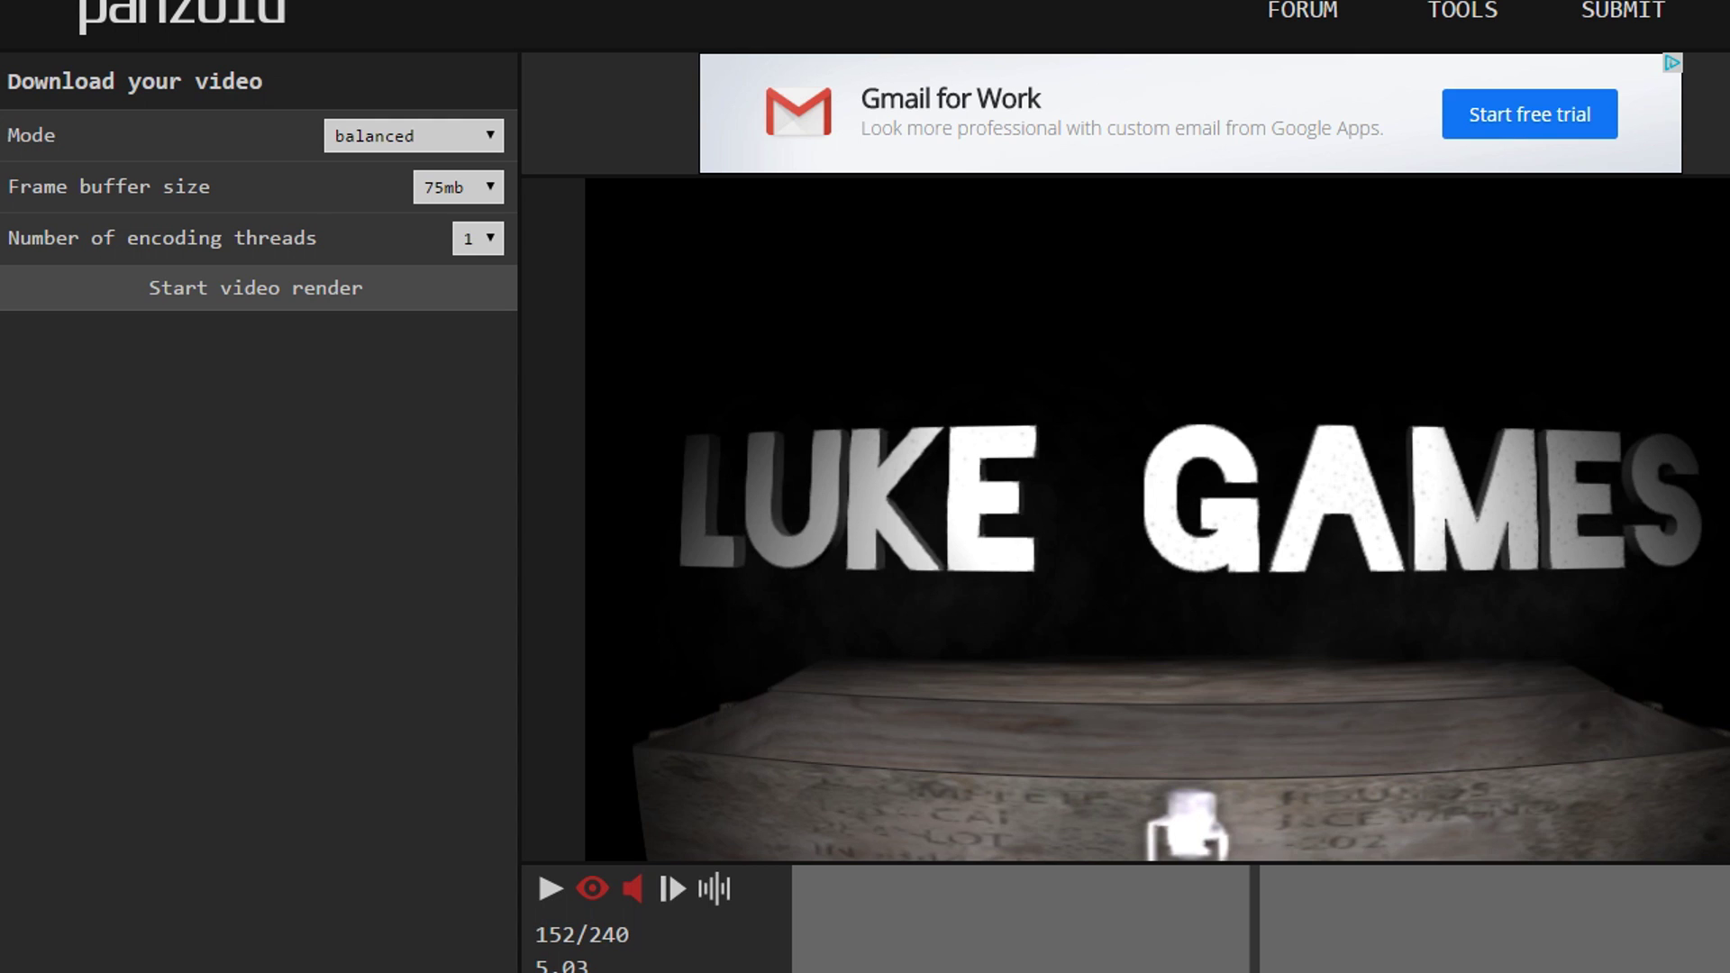
{"action": "left_click", "coordinate": [256, 288]}
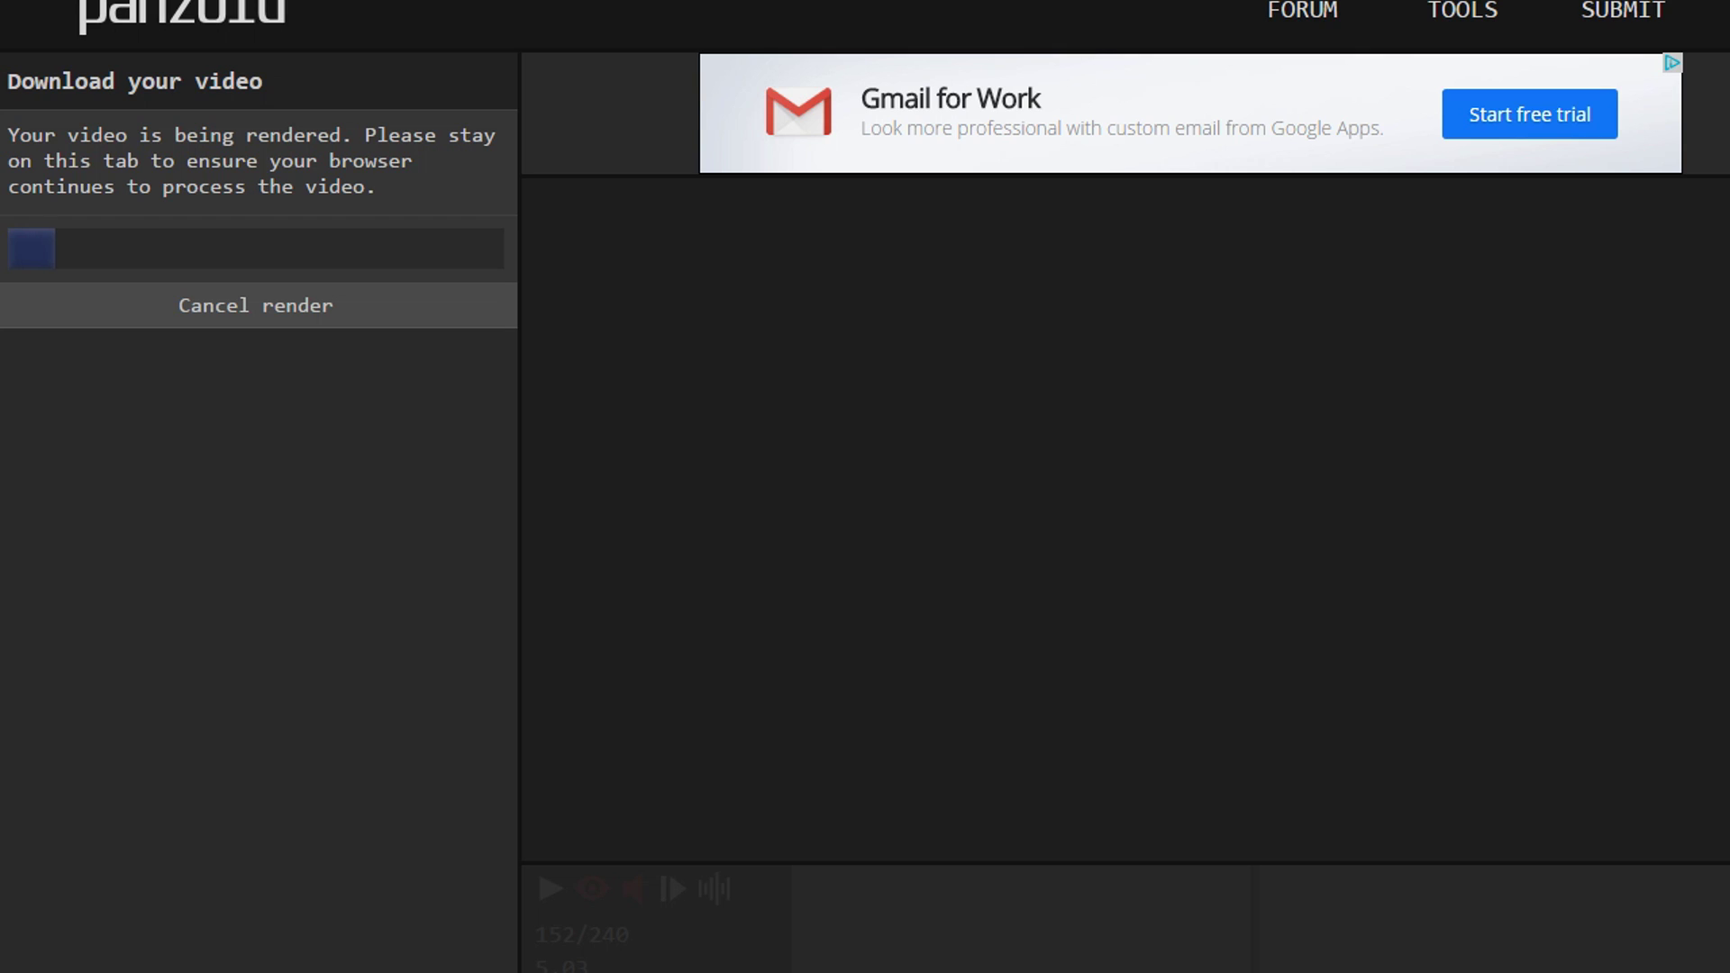
{"action": "left_click", "coordinate": [256, 306]}
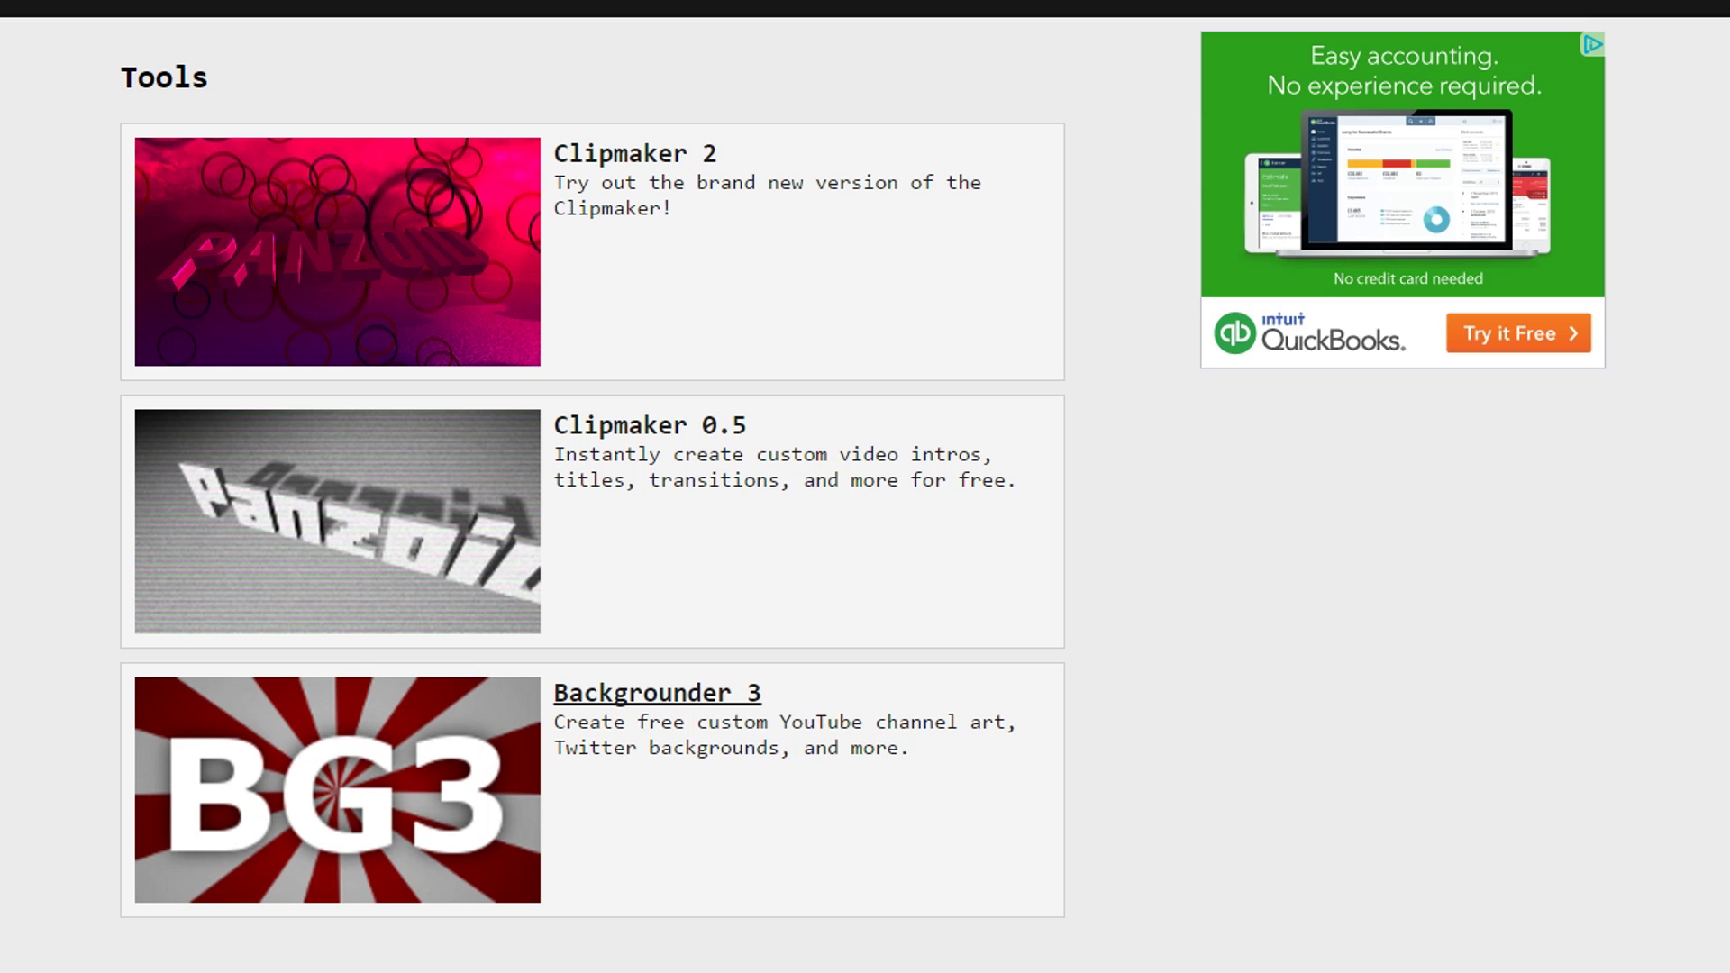
- Apply the green and brown block template in Backgrounder 3 and open its basic settings
{"action": "left_click", "coordinate": [657, 693]}
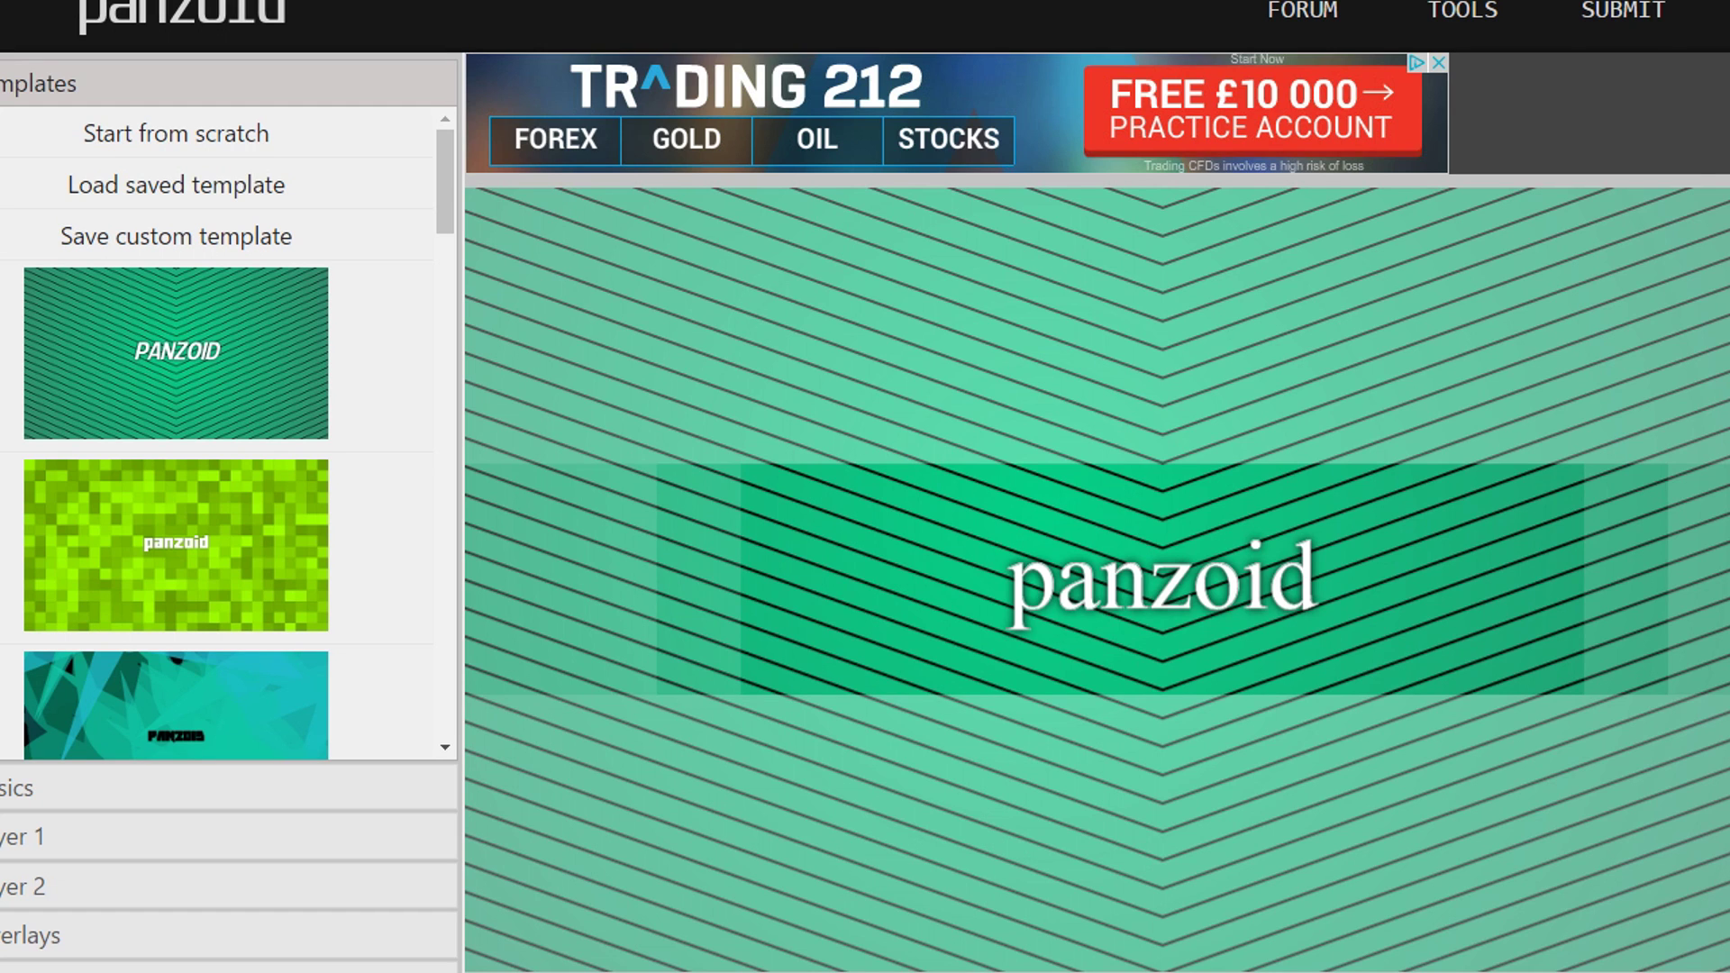
{"action": "left_click_drag", "start_coordinate": [445, 181], "coordinate": [445, 652]}
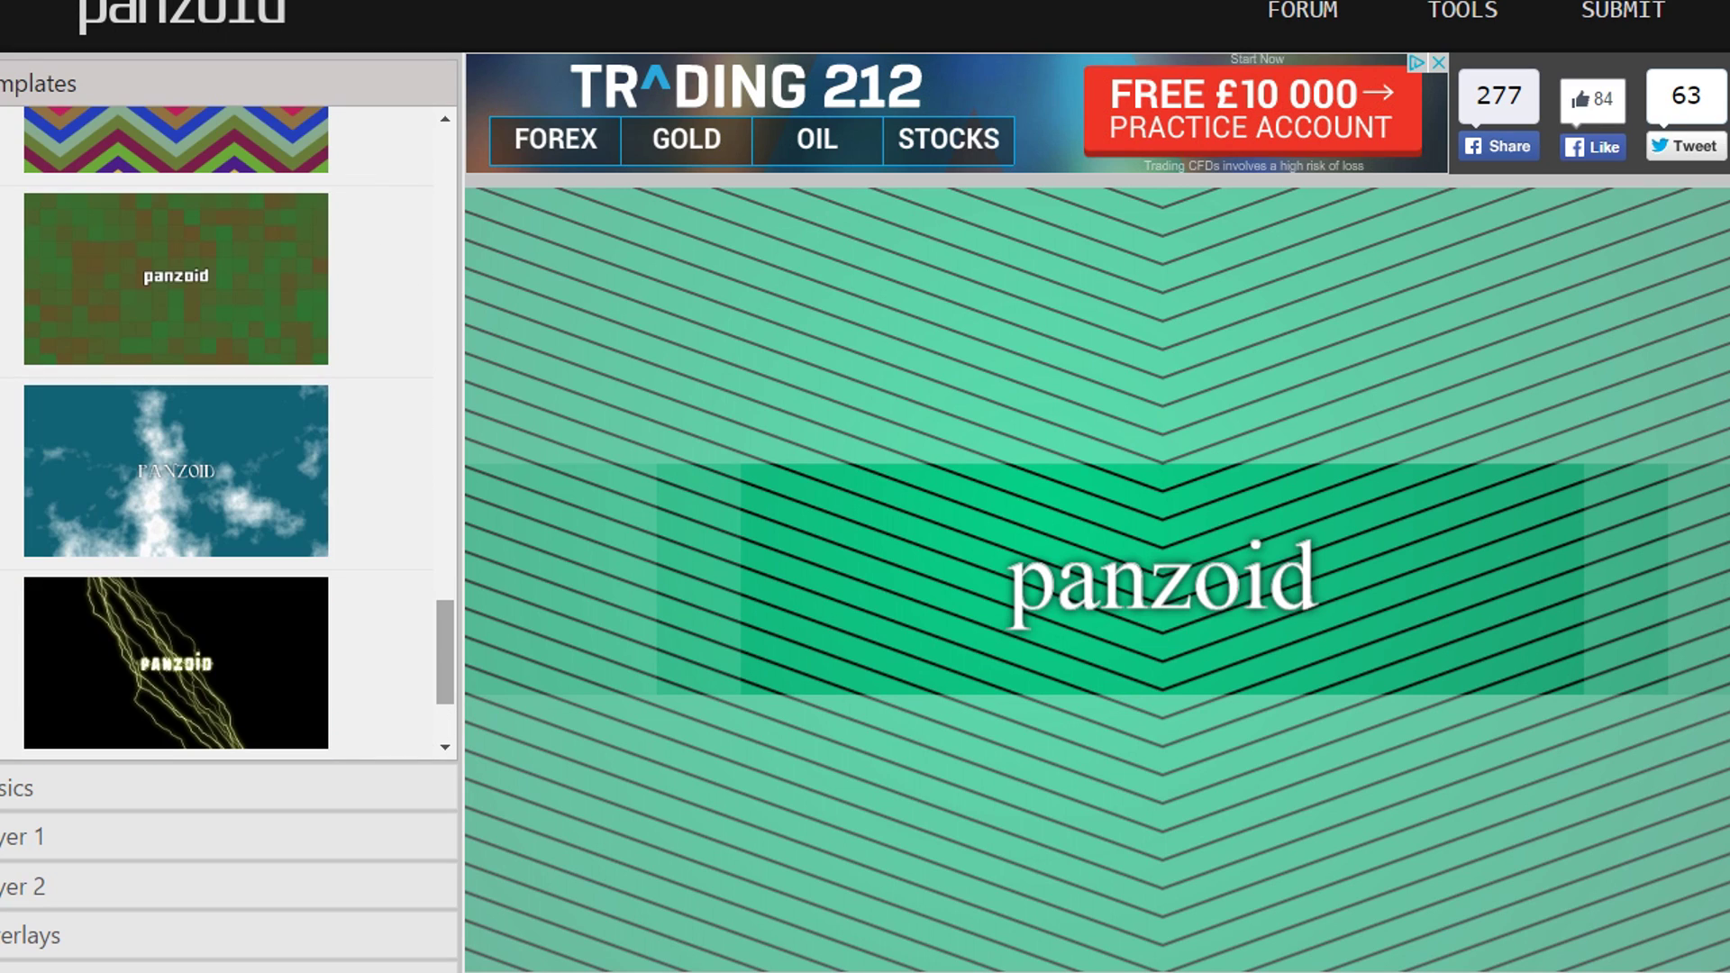
{"action": "left_click", "coordinate": [175, 281]}
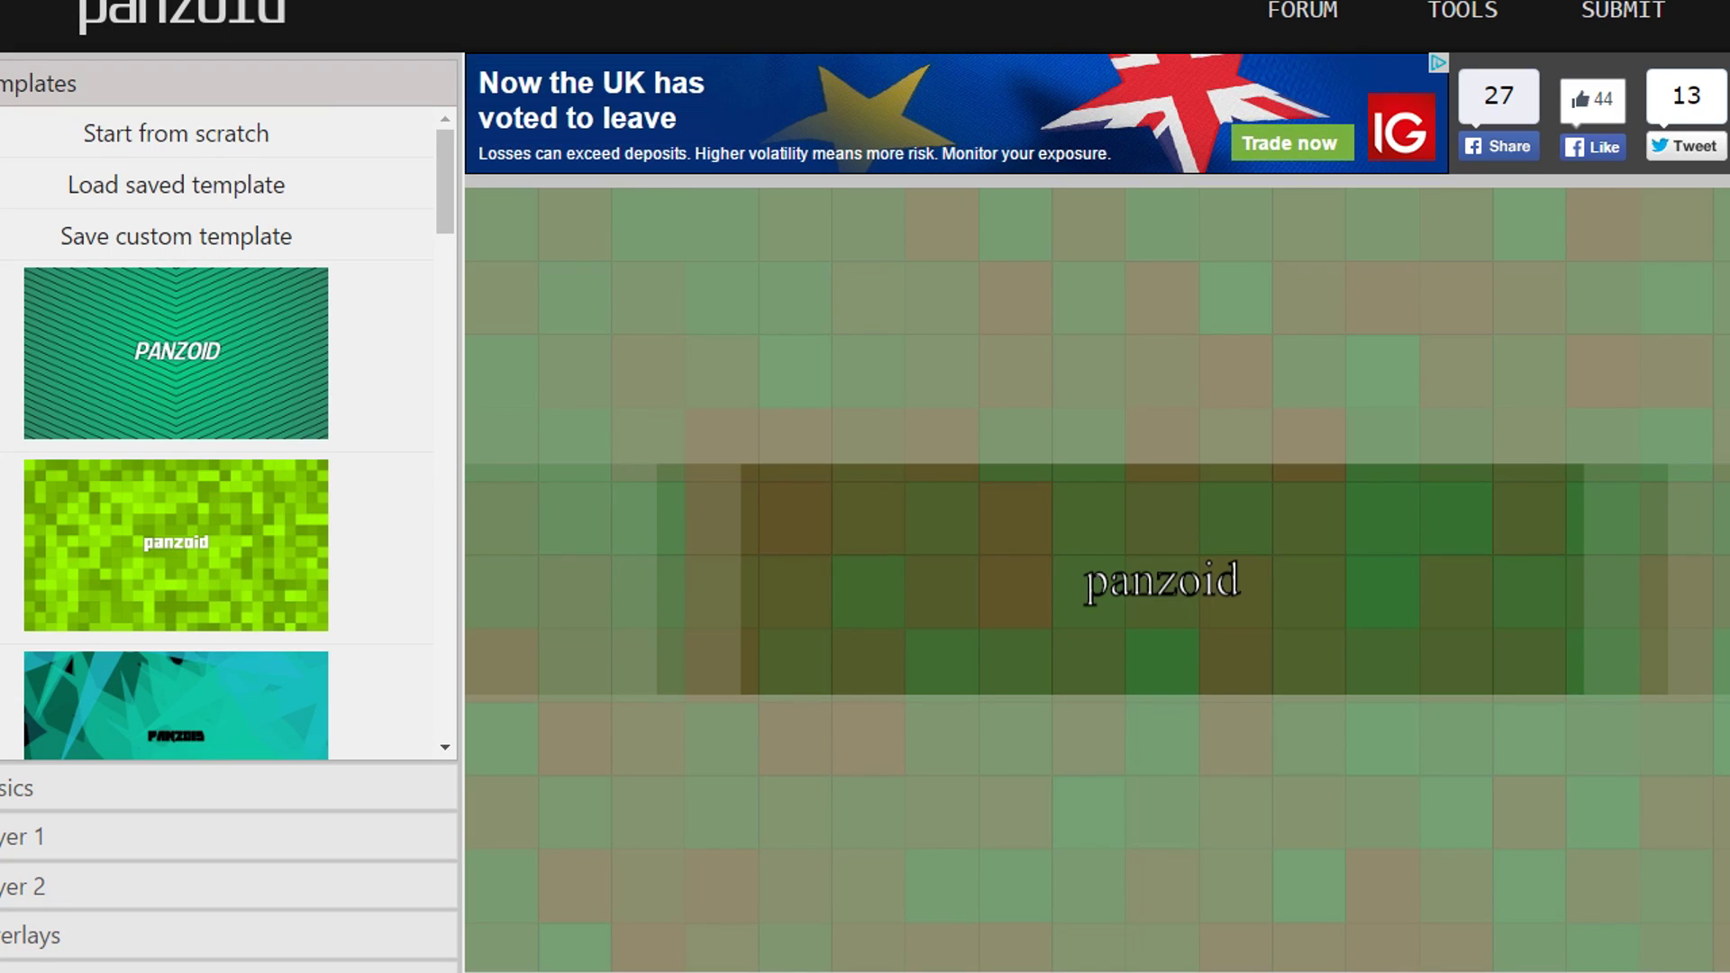
{"action": "left_click_drag", "start_coordinate": [445, 181], "coordinate": [445, 296]}
{"action": "left_click", "coordinate": [225, 788]}
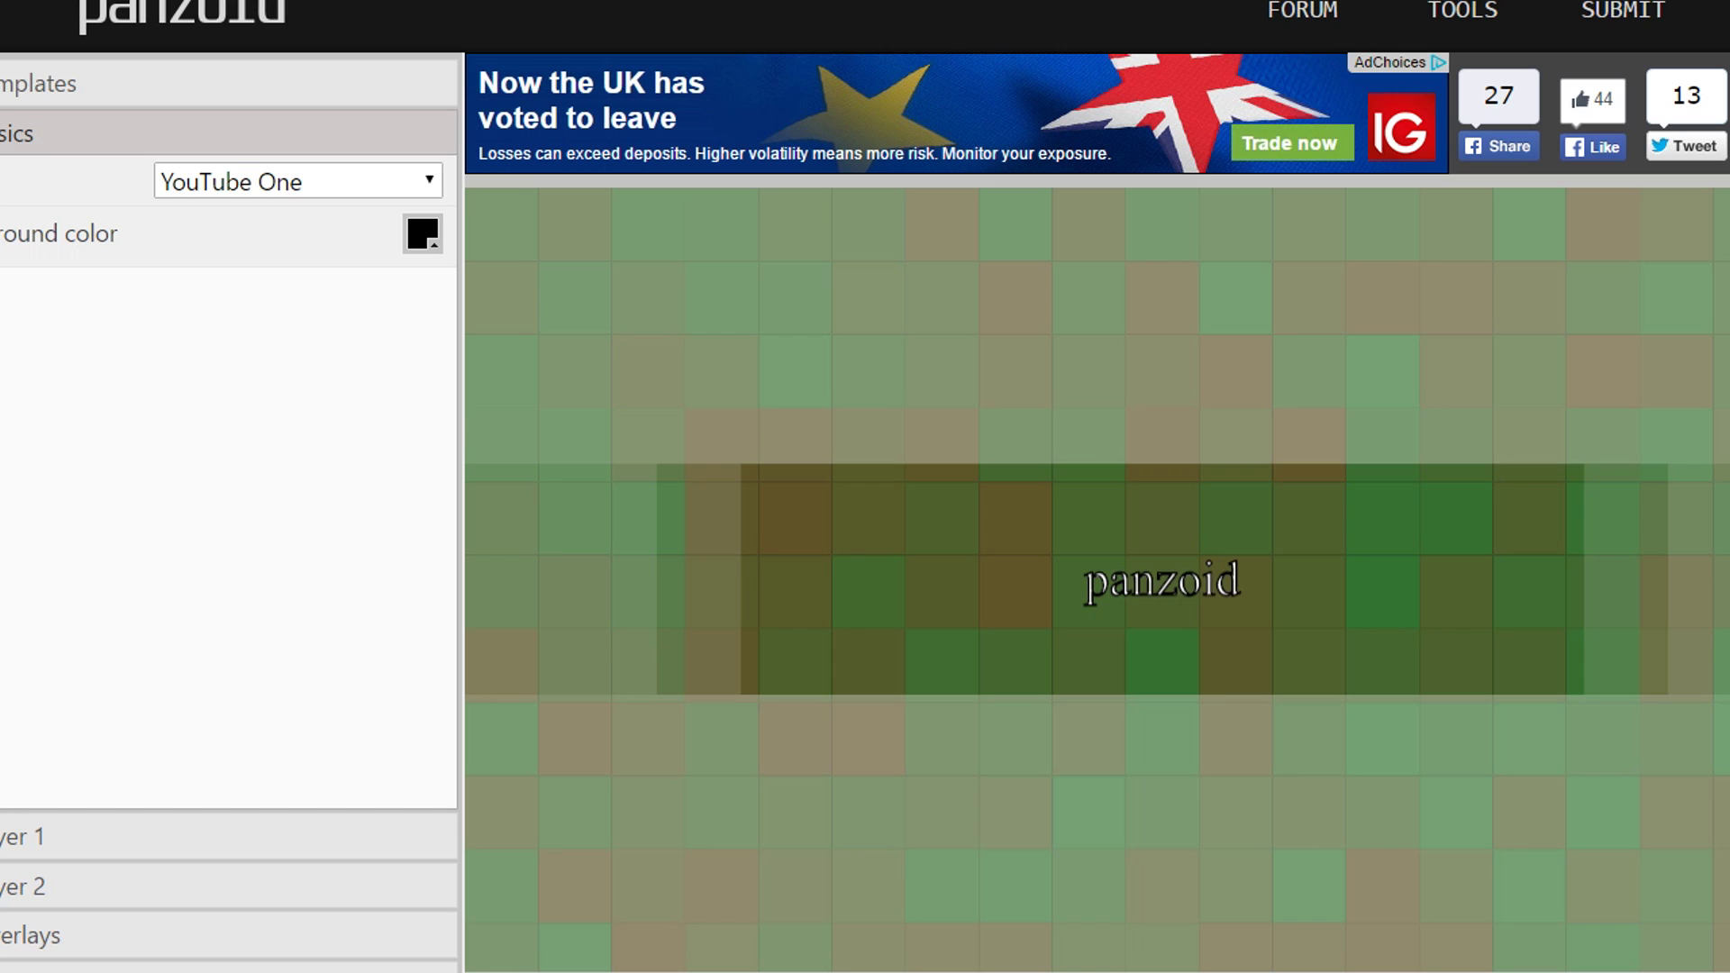
- Return to Clipmaker 2 and open the white and red "YOUR NAME" template from the newest community templates
{"action": "left_click", "coordinate": [1462, 11]}
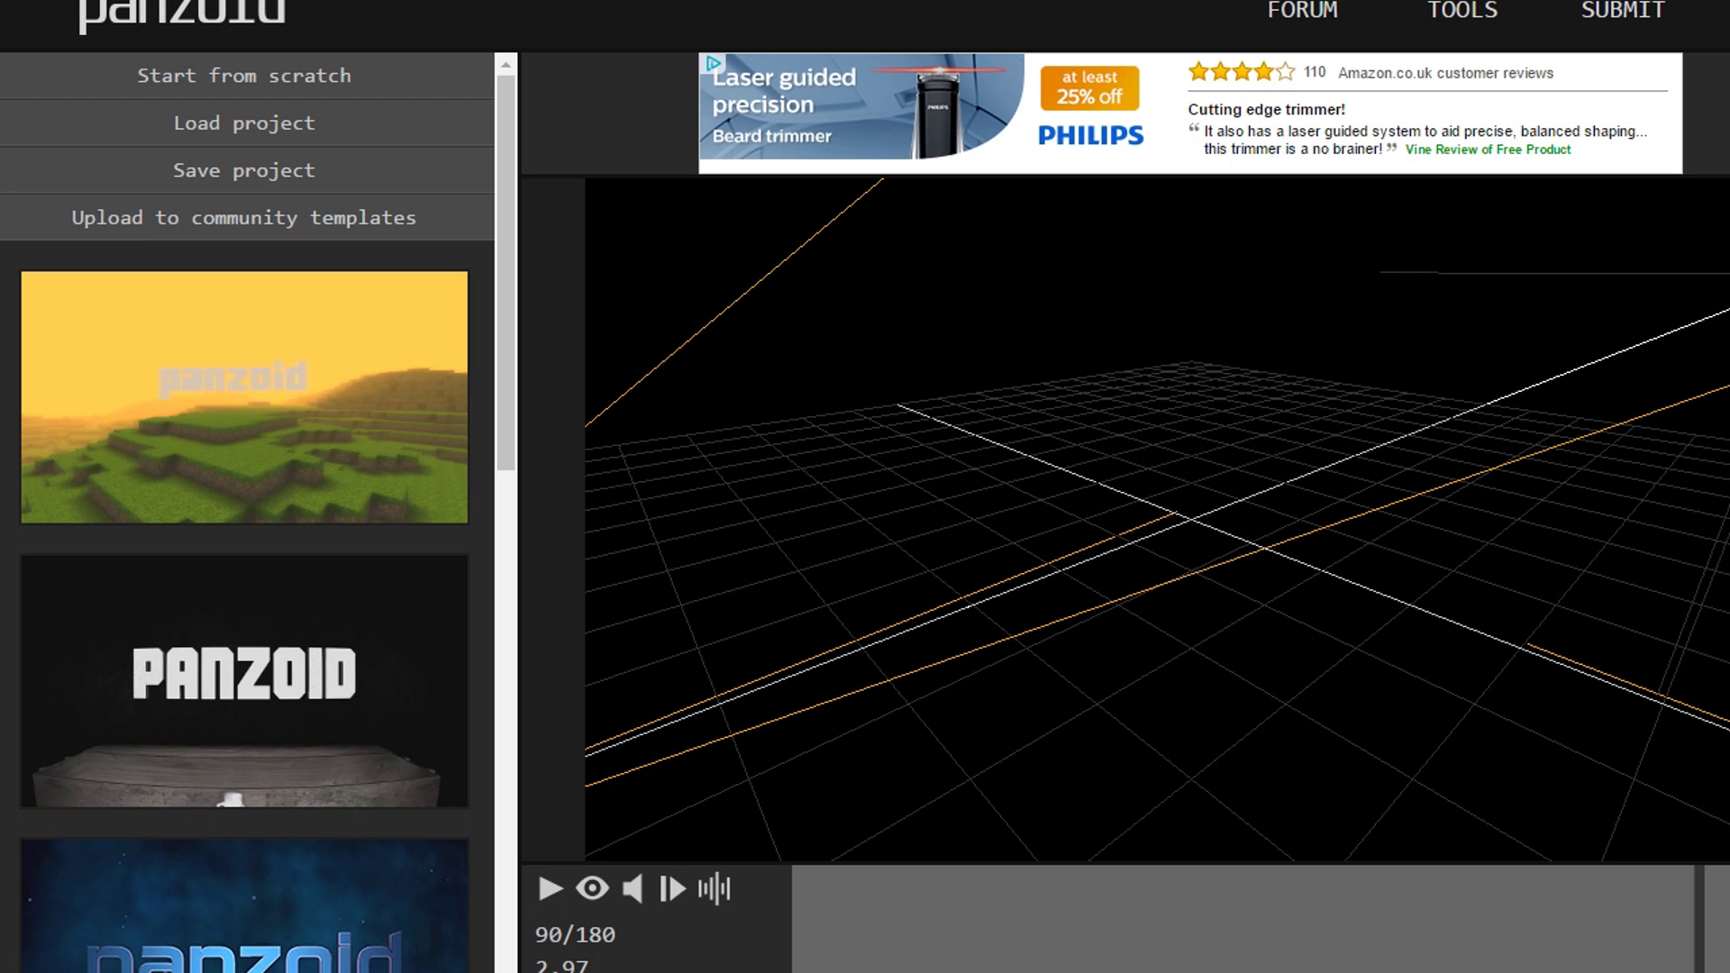
{"action": "scroll", "coordinate": [243, 505], "scroll_direction": "down", "scroll_amount": 10}
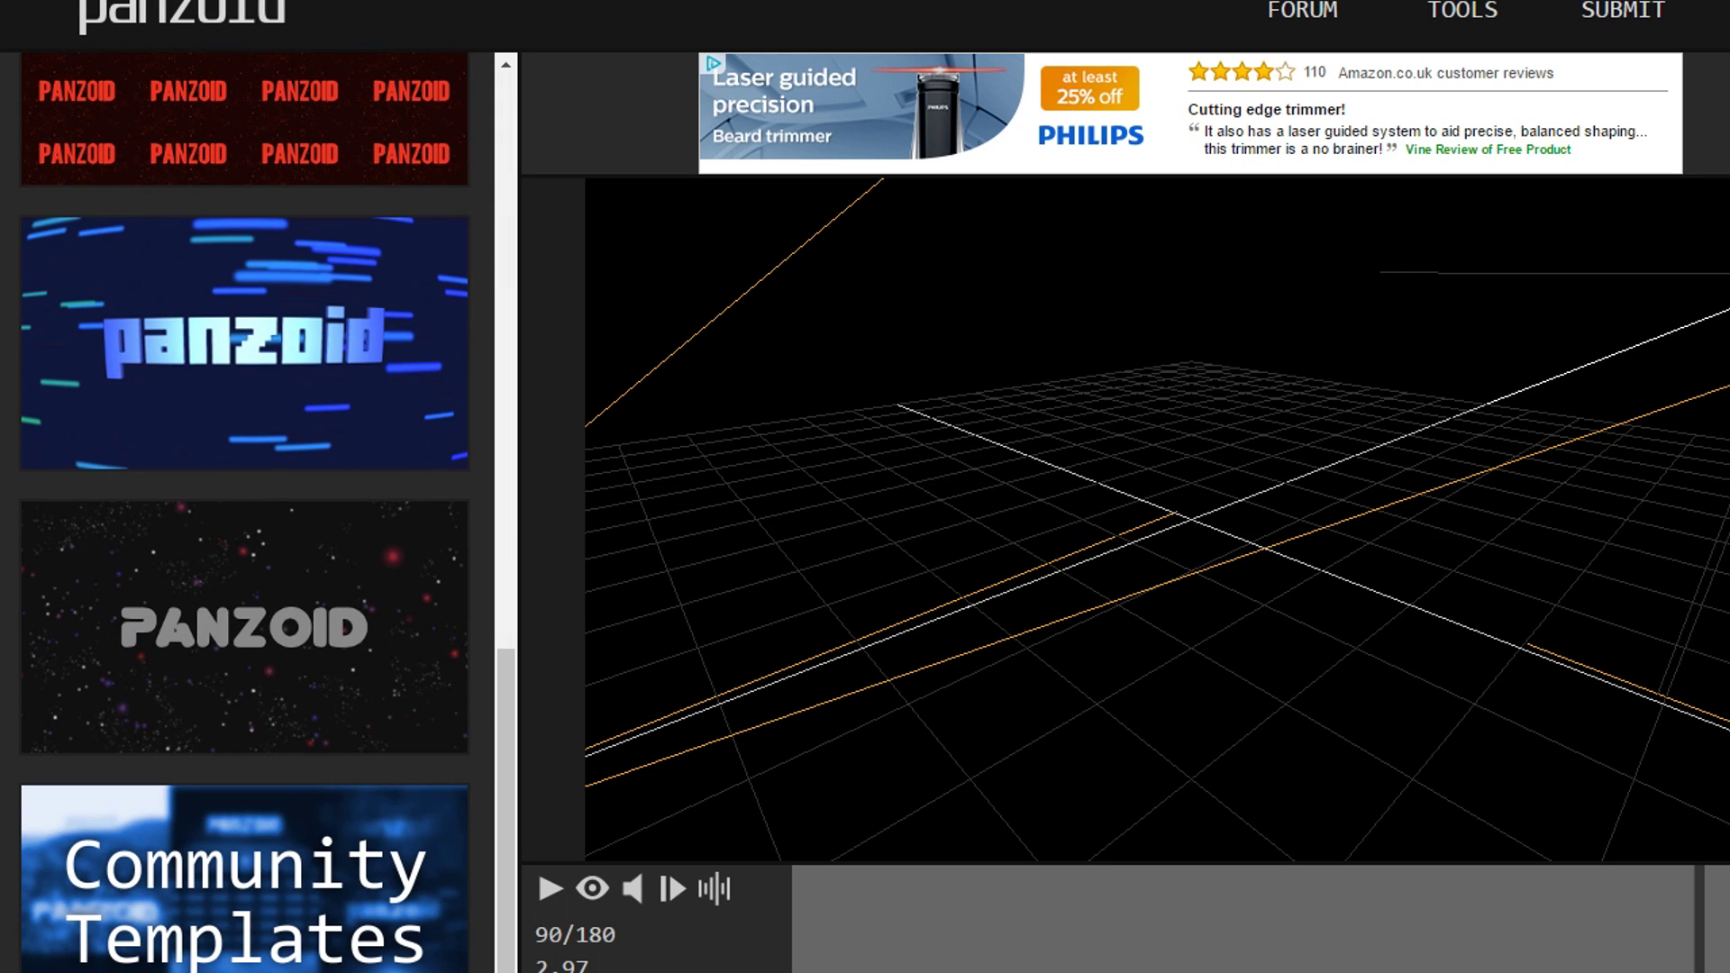
{"action": "left_click", "coordinate": [245, 901]}
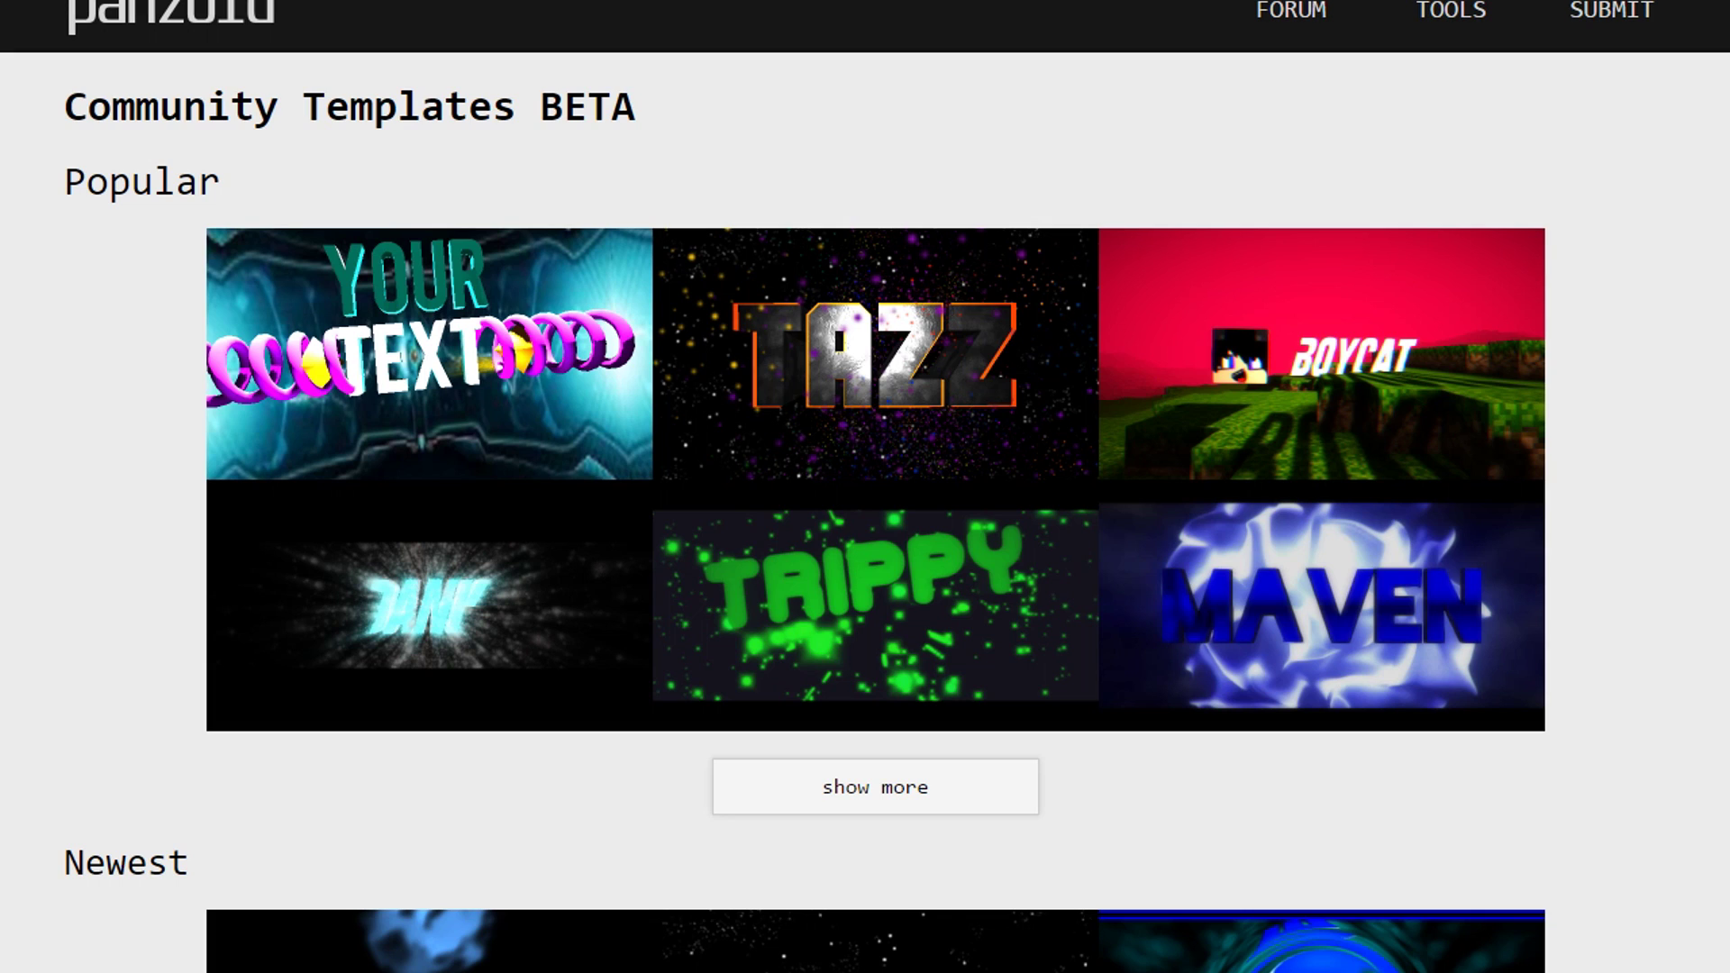
{"action": "scroll", "coordinate": [865, 487], "scroll_direction": "down", "scroll_amount": 5}
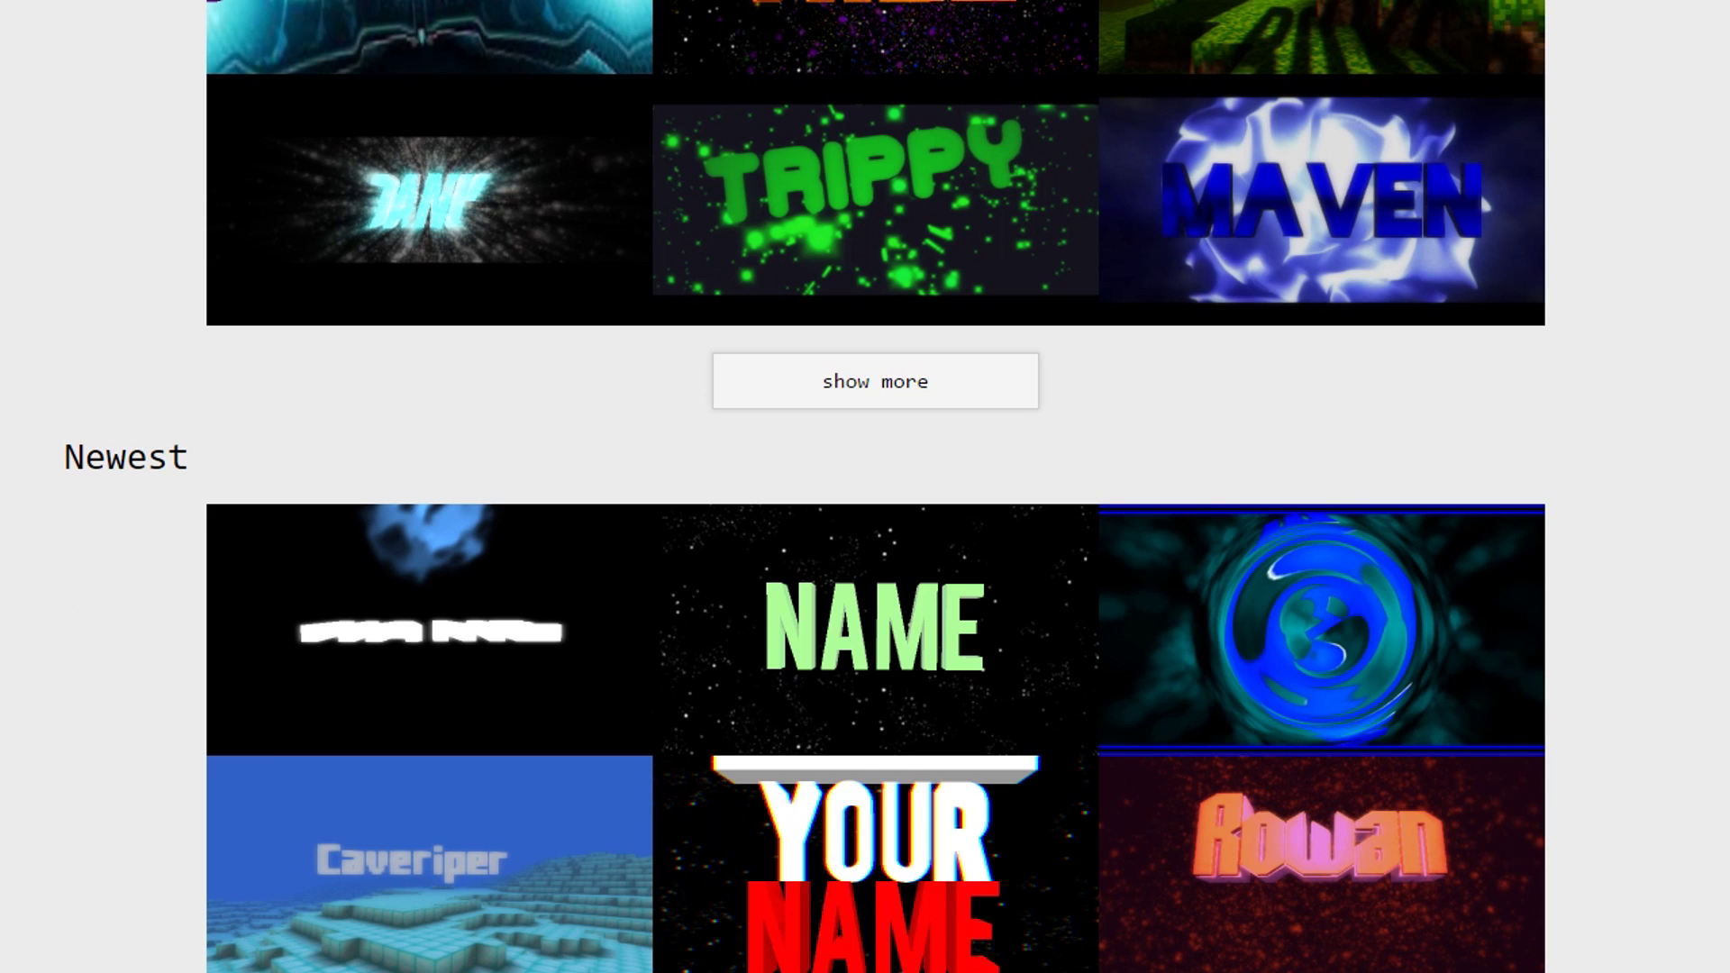
{"action": "left_click", "coordinate": [874, 865]}
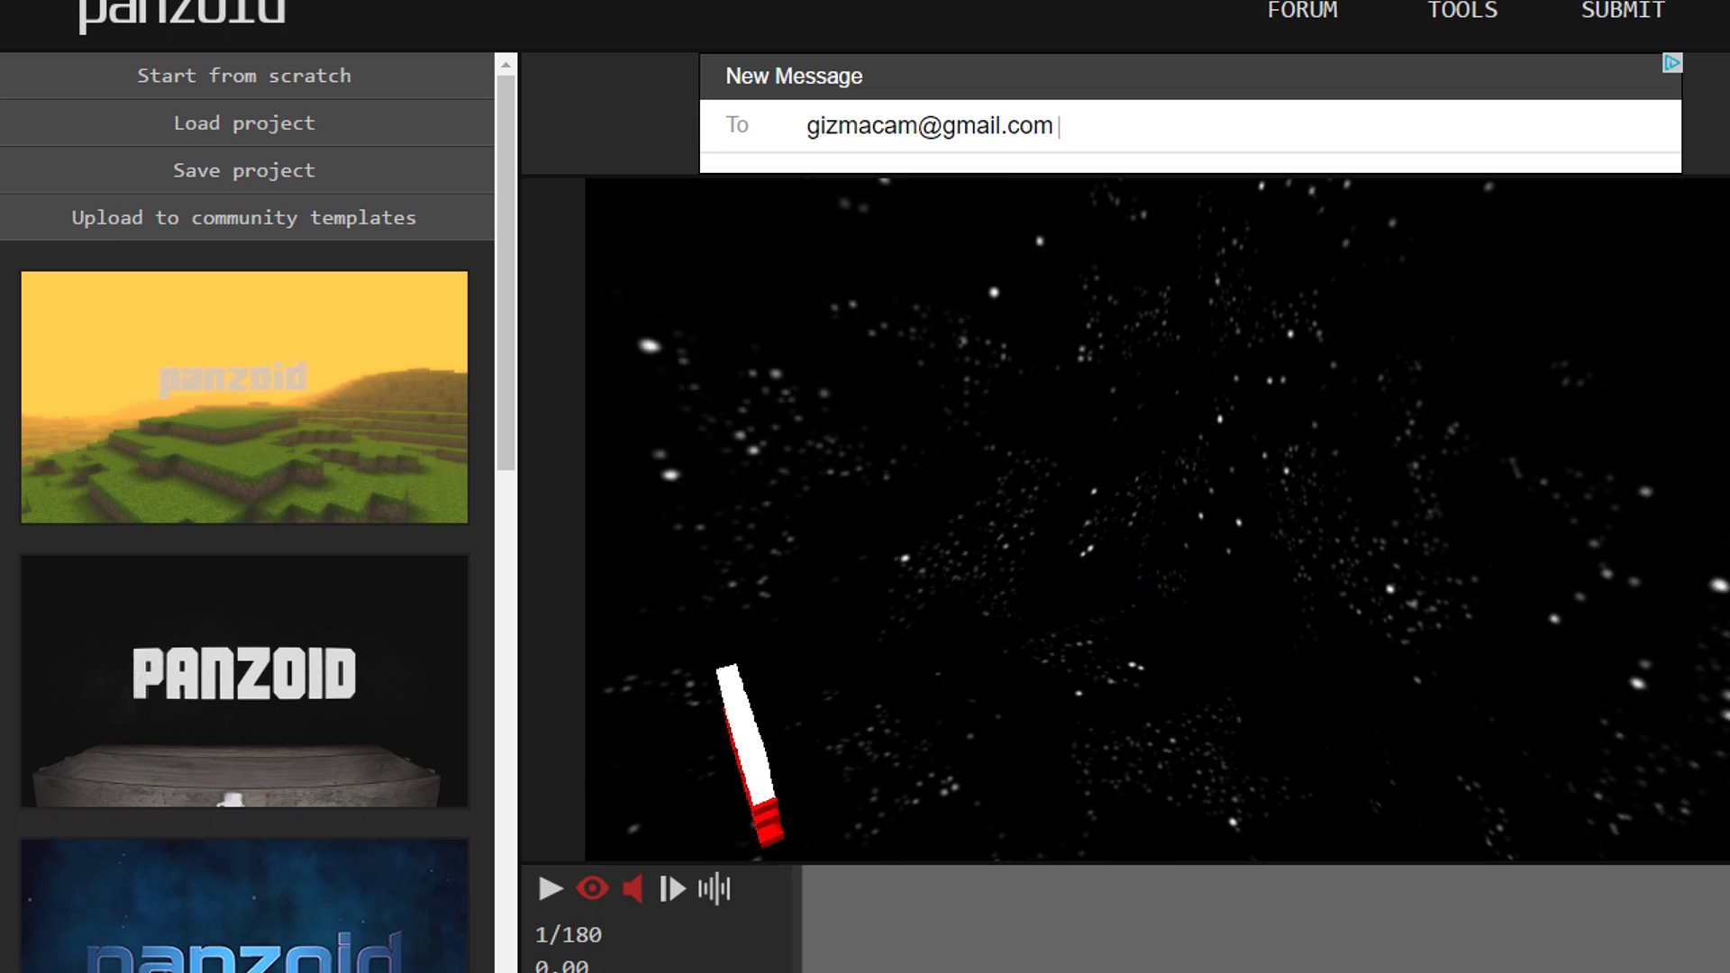
- Play and pause the "YOUR NAME" template animation, and switch off the camera view
{"action": "key", "text": "space"}
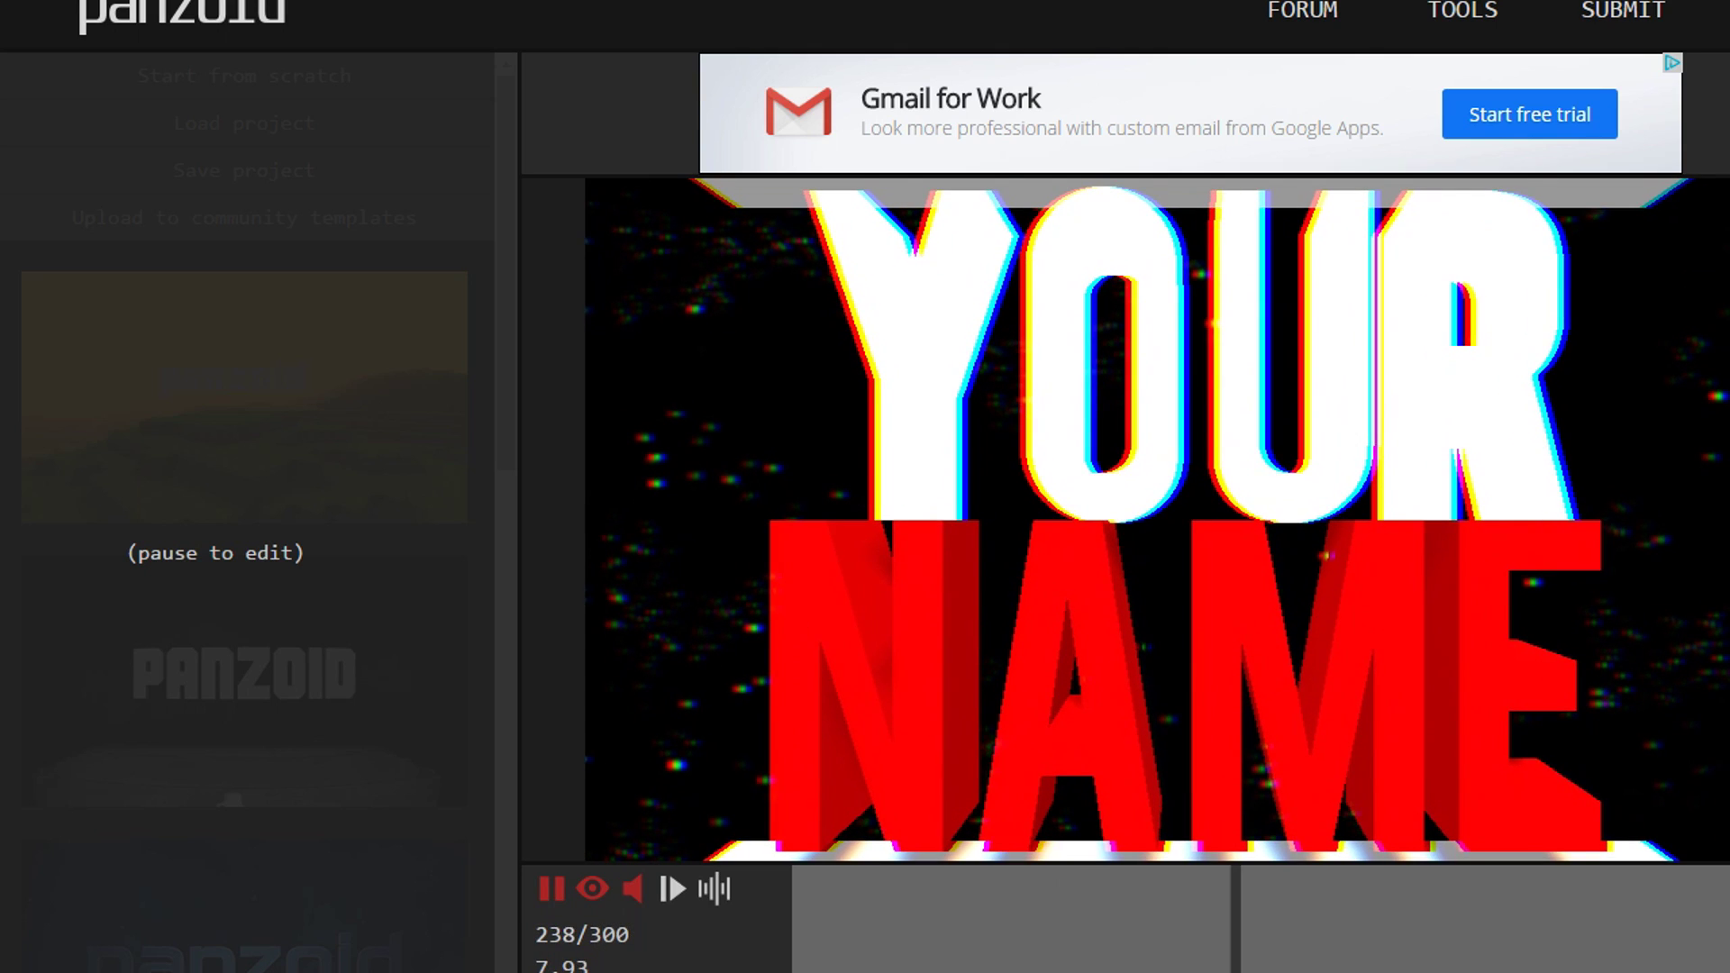
{"action": "left_click", "coordinate": [552, 889]}
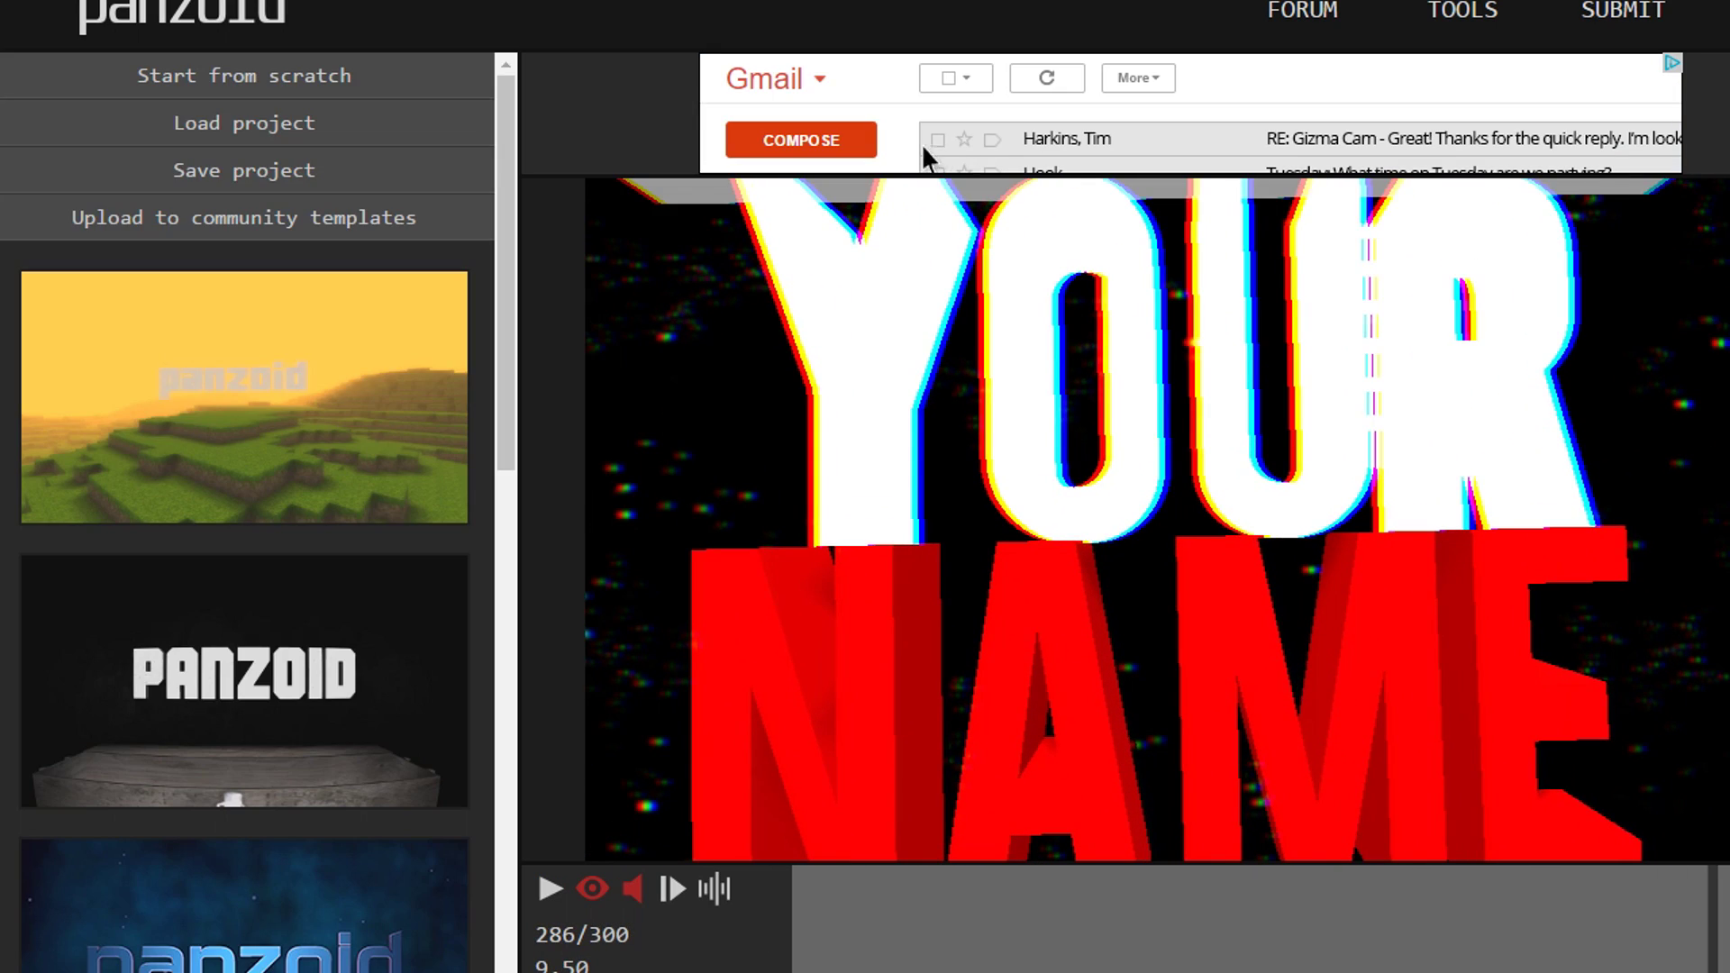
{"action": "left_click", "coordinate": [592, 889]}
- Set the video resolution to 3840x2160 (4k) and look through the frame rate options
{"action": "left_click", "coordinate": [2, 126]}
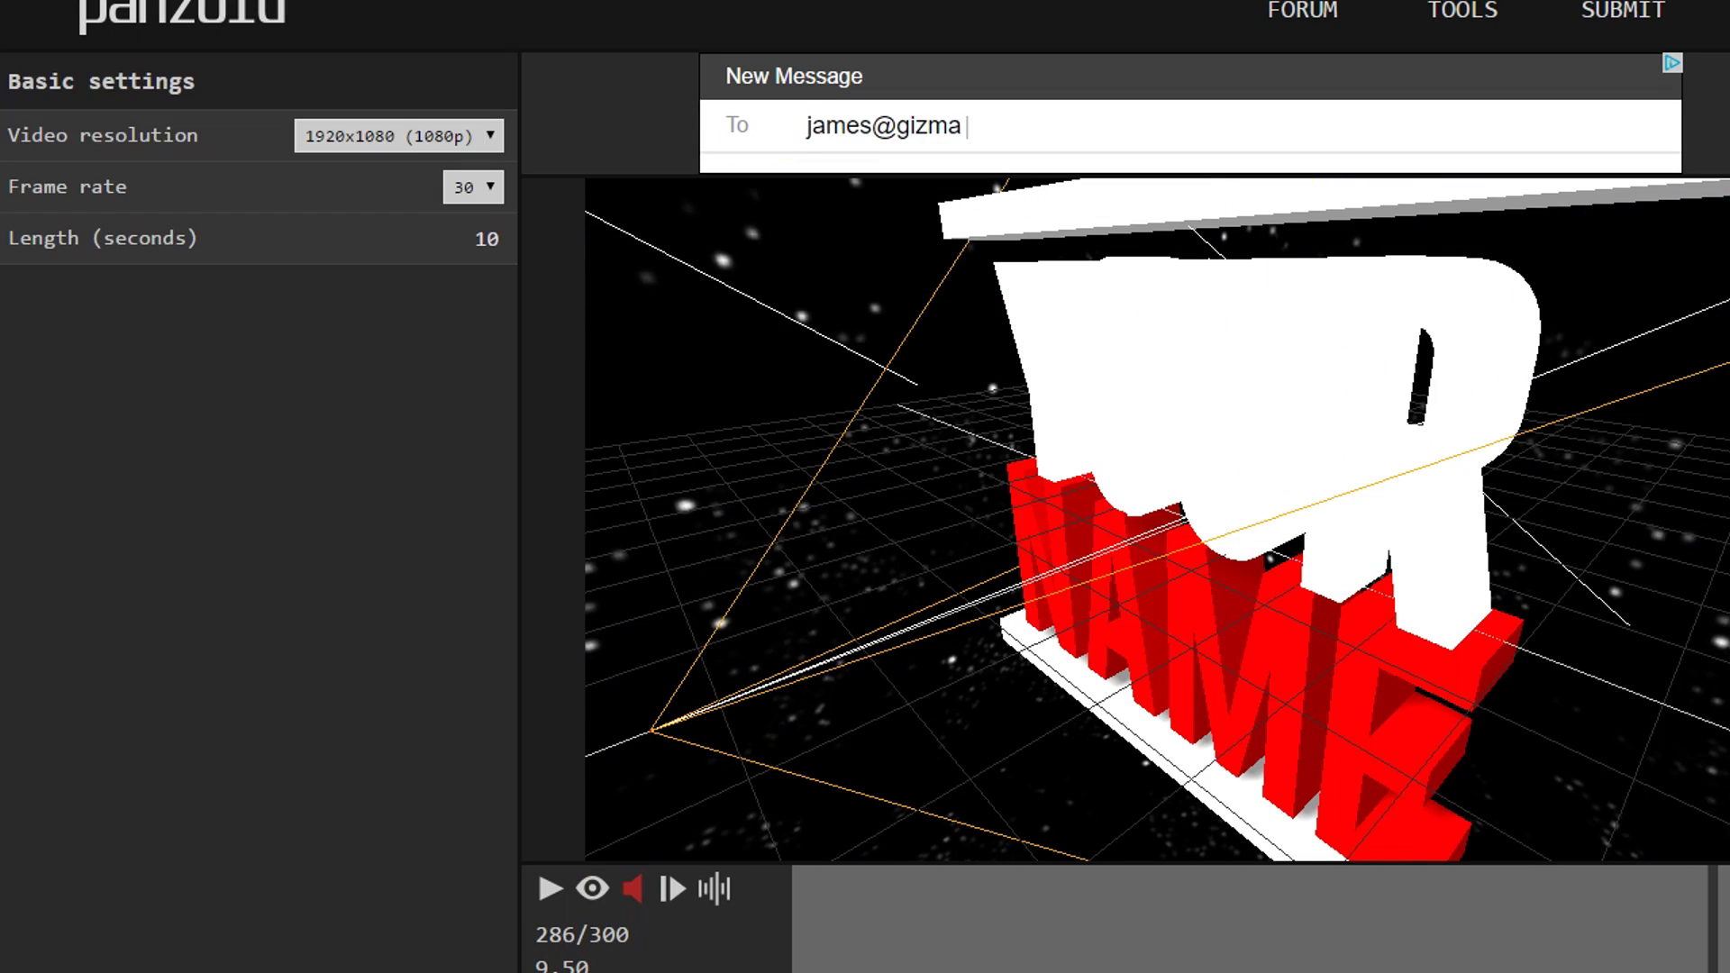
{"action": "left_click", "coordinate": [399, 136]}
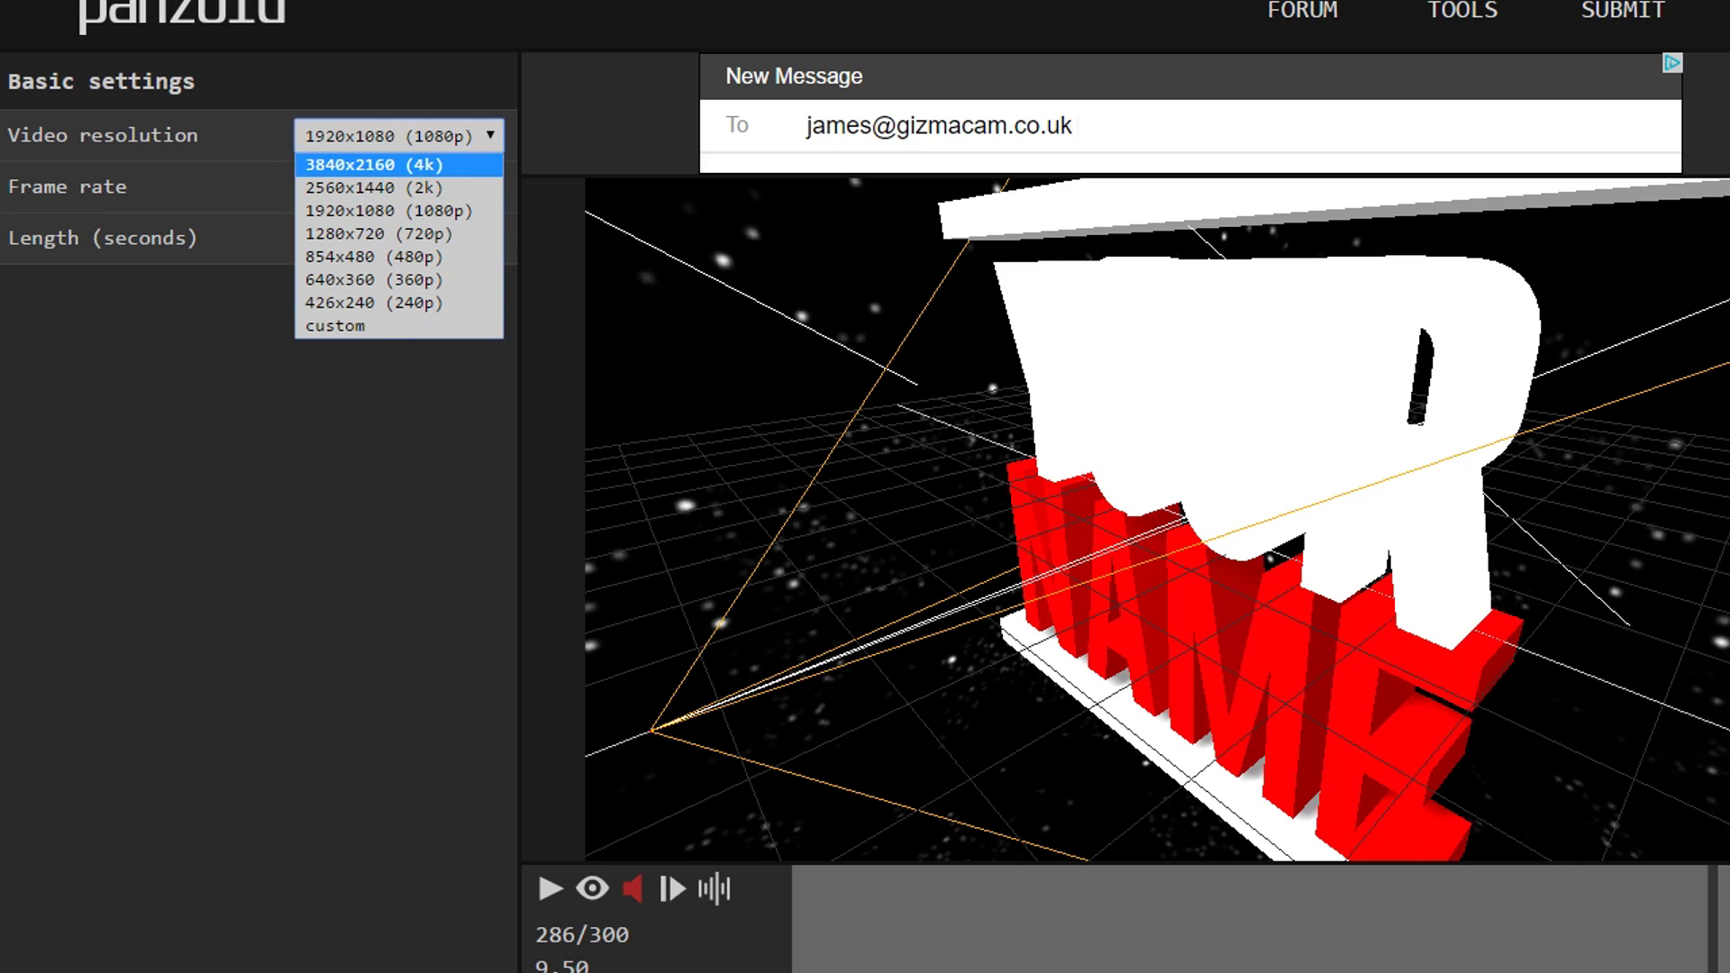
{"action": "left_click", "coordinate": [399, 165]}
{"action": "left_click", "coordinate": [473, 186]}
{"action": "left_click", "coordinate": [473, 187]}
- Replace the text "Your" with "Luke" and "Name" with "Games", and preview the animation through the camera
{"action": "left_click", "coordinate": [2, 225]}
{"action": "left_click", "coordinate": [135, 78]}
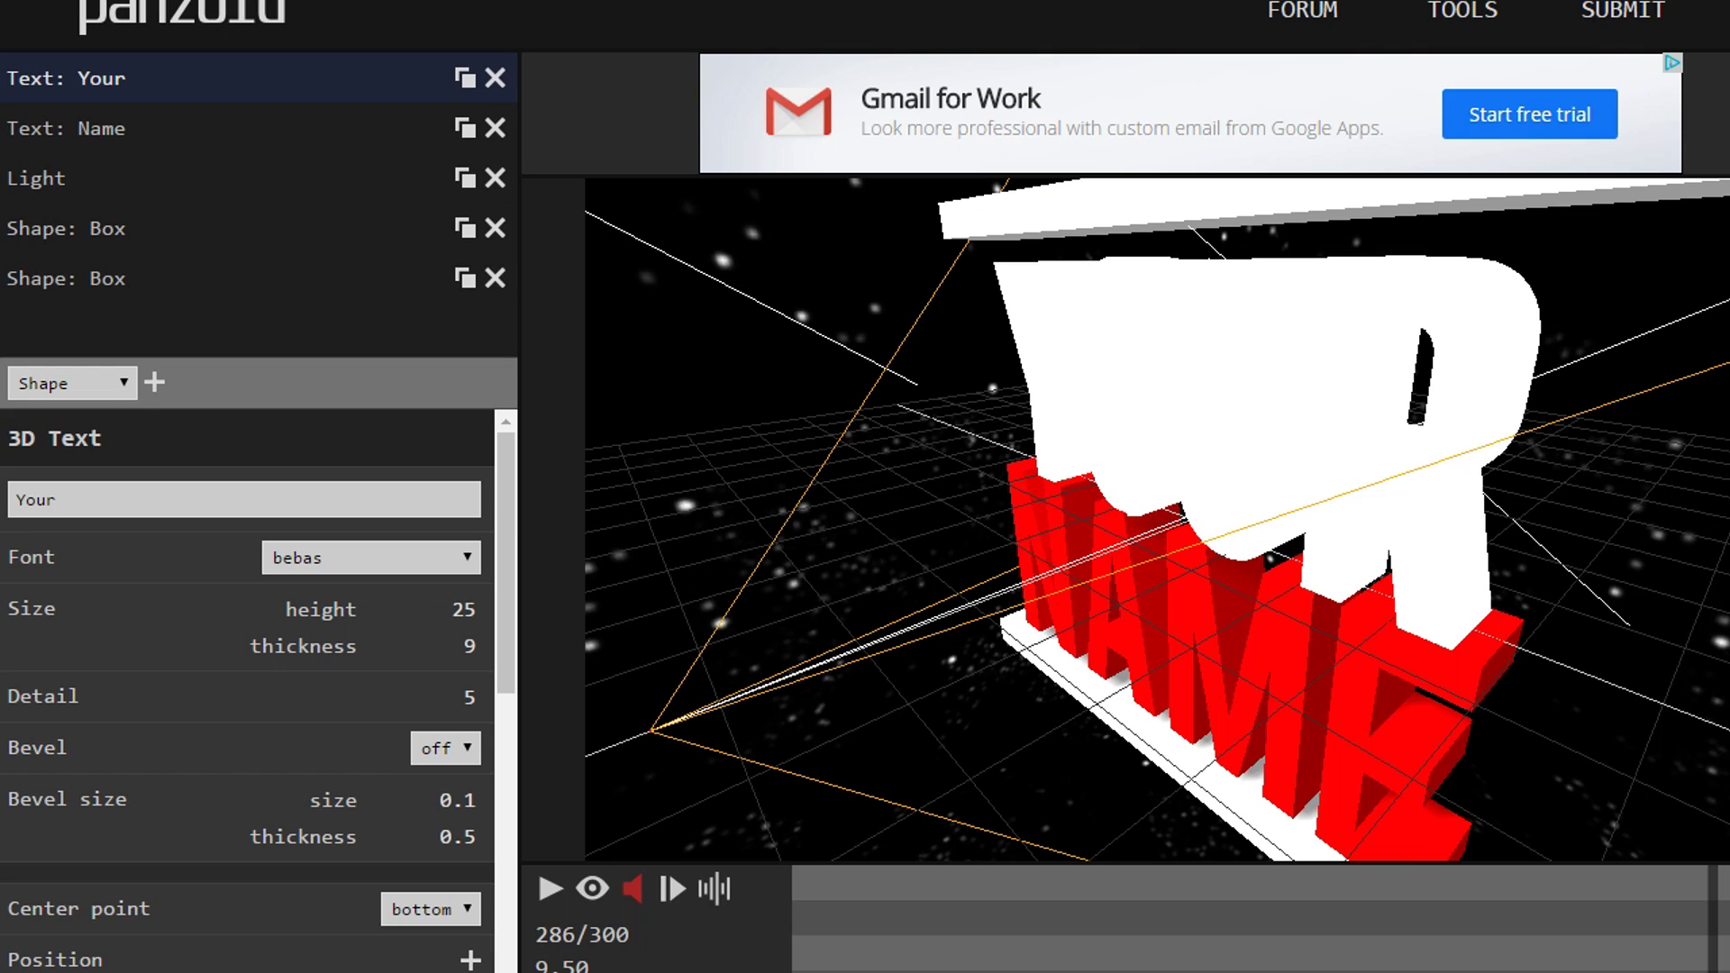
{"action": "left_click", "coordinate": [135, 128]}
{"action": "double_click", "coordinate": [56, 500]}
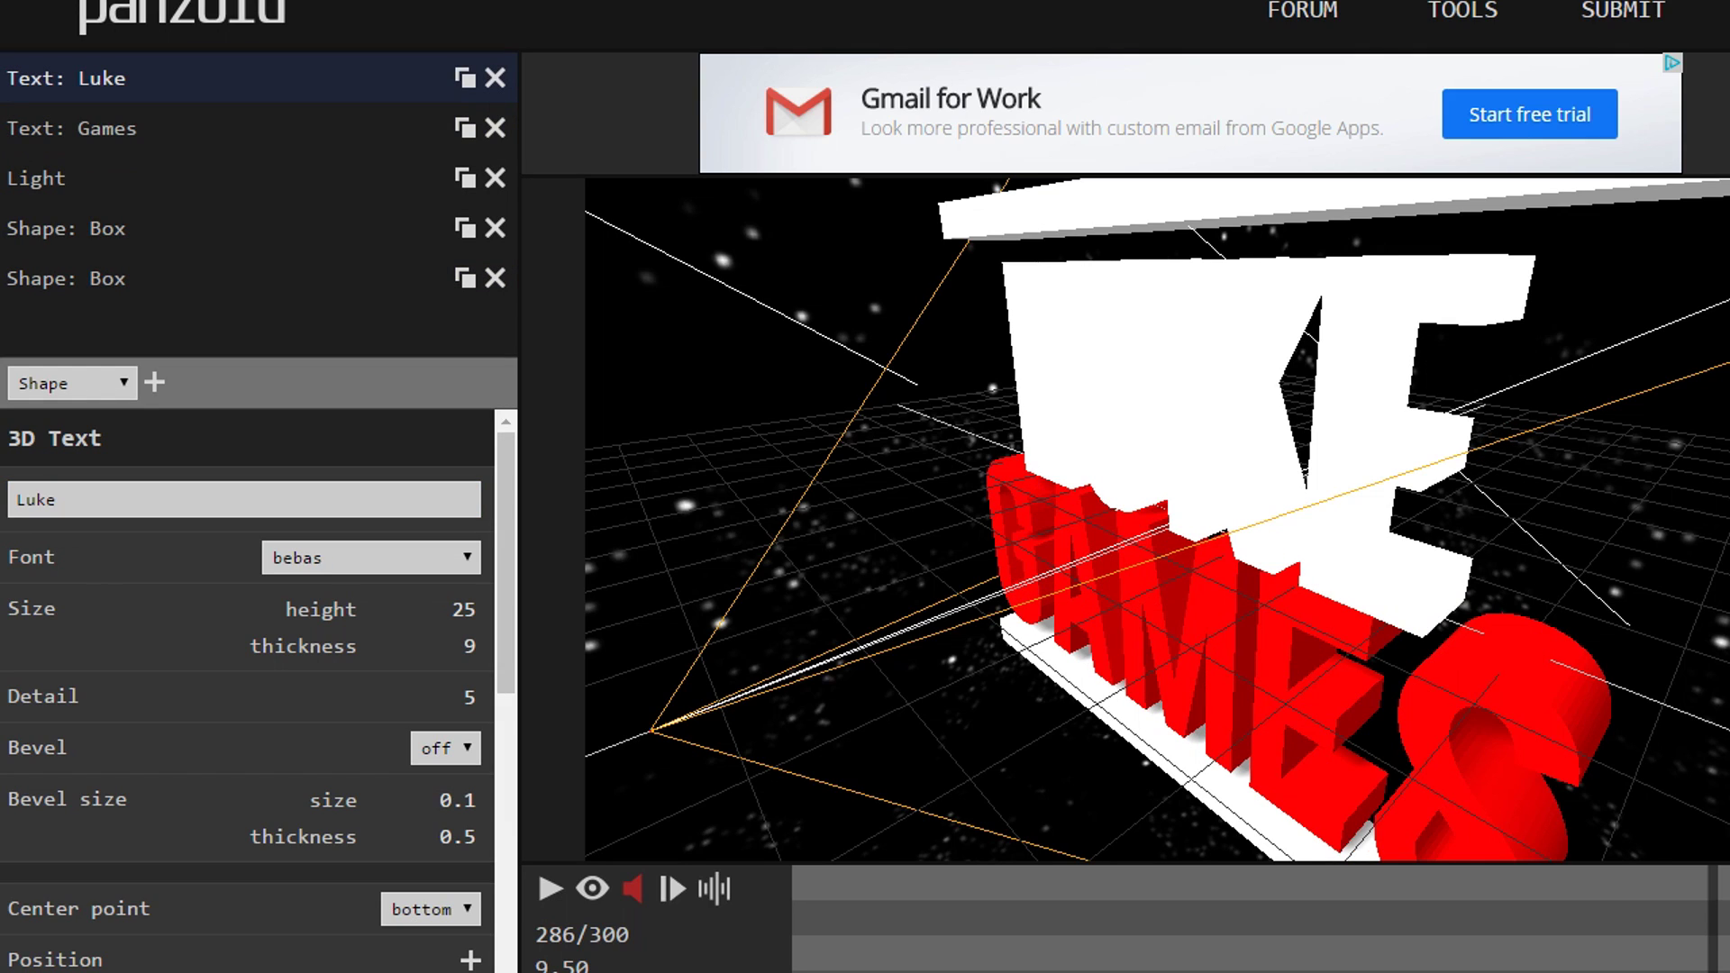
{"action": "left_click", "coordinate": [592, 889]}
{"action": "left_click", "coordinate": [550, 889]}
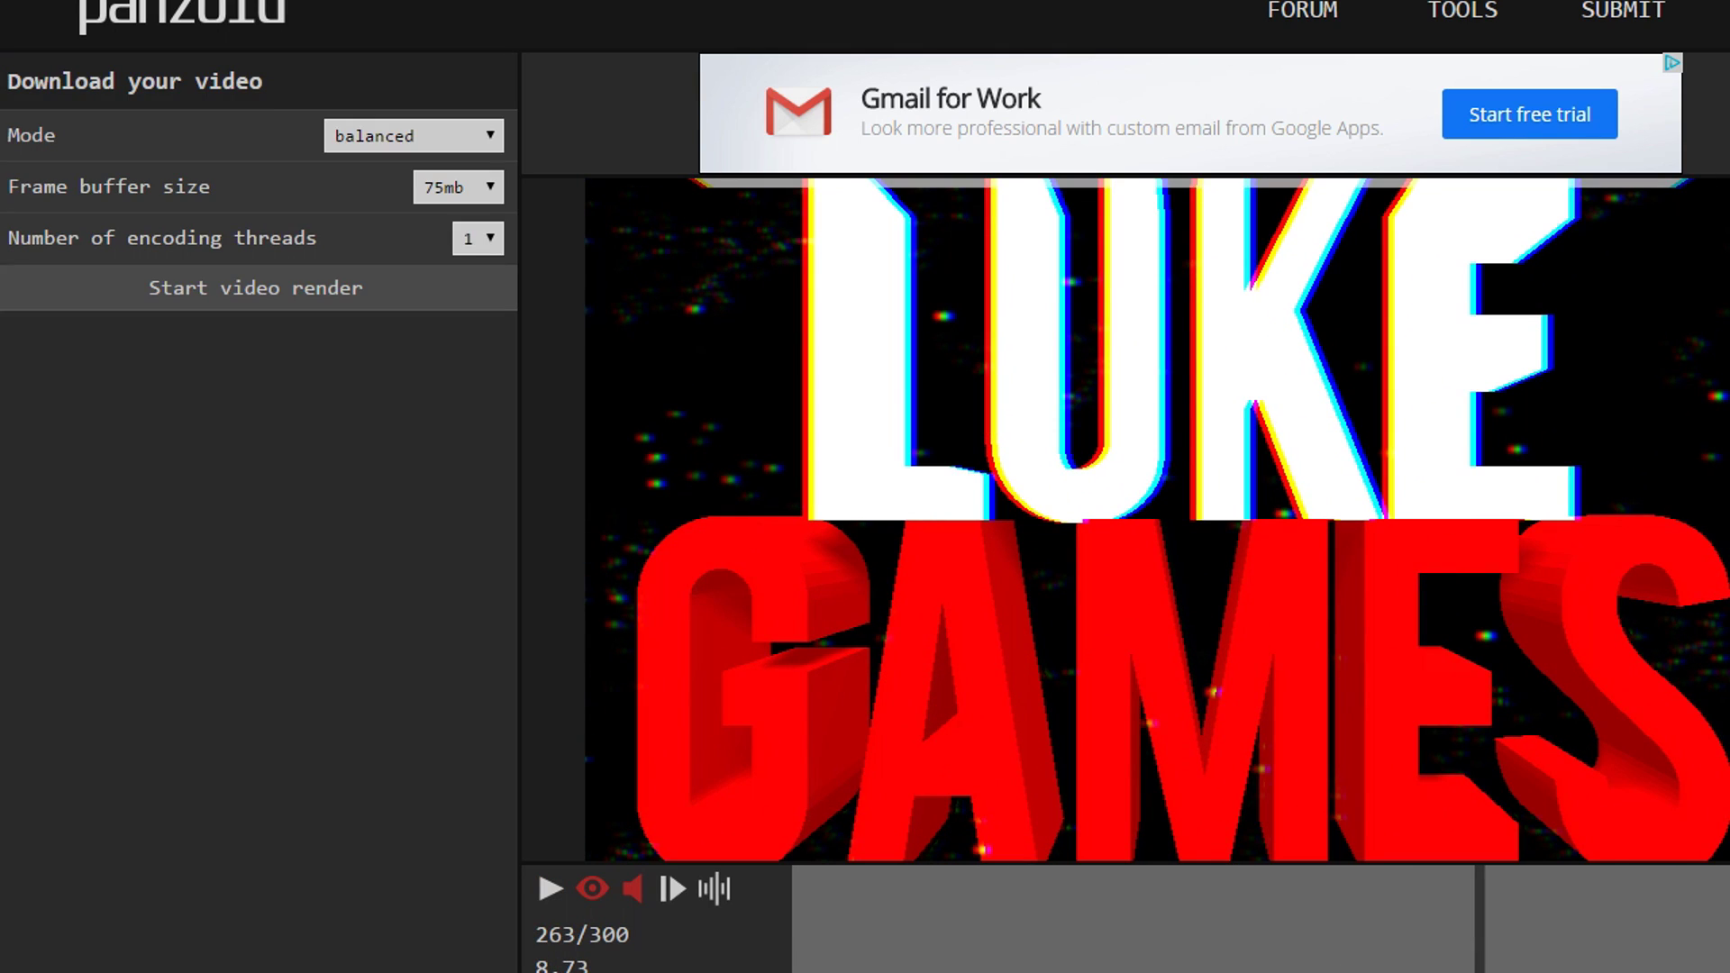
- Render the intro in balanced mode with a 75mb frame buffer and one encoding thread, and download the video
{"action": "left_click", "coordinate": [255, 288]}
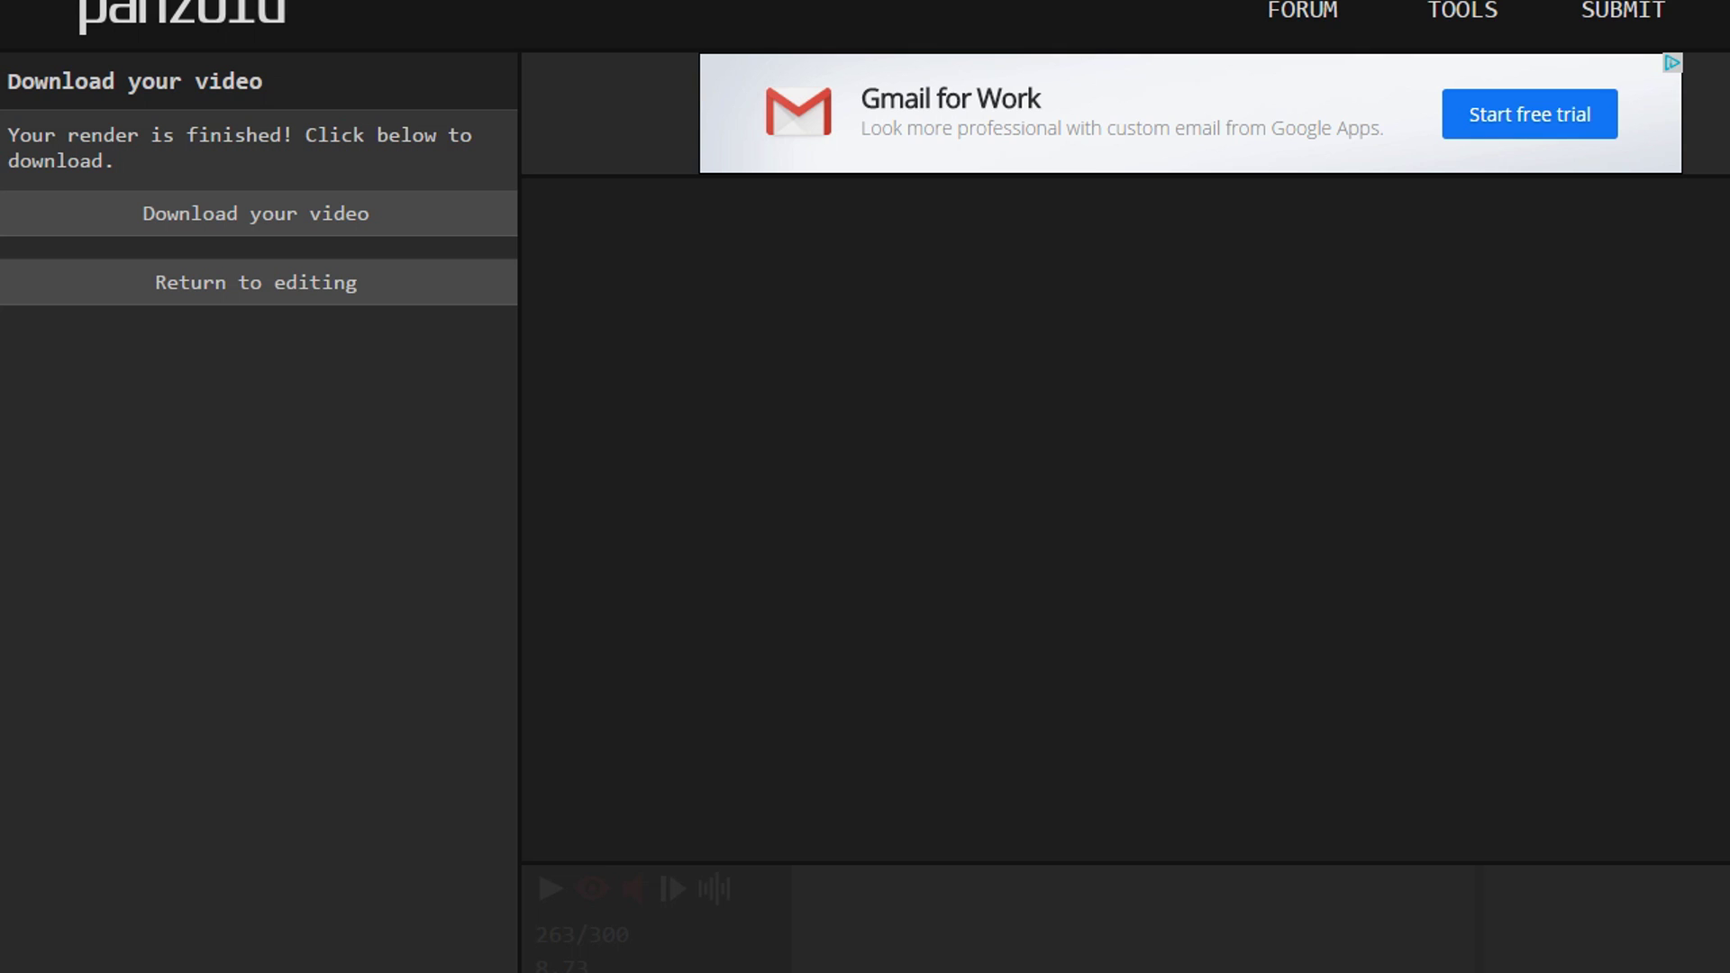
{"action": "left_click", "coordinate": [256, 213]}
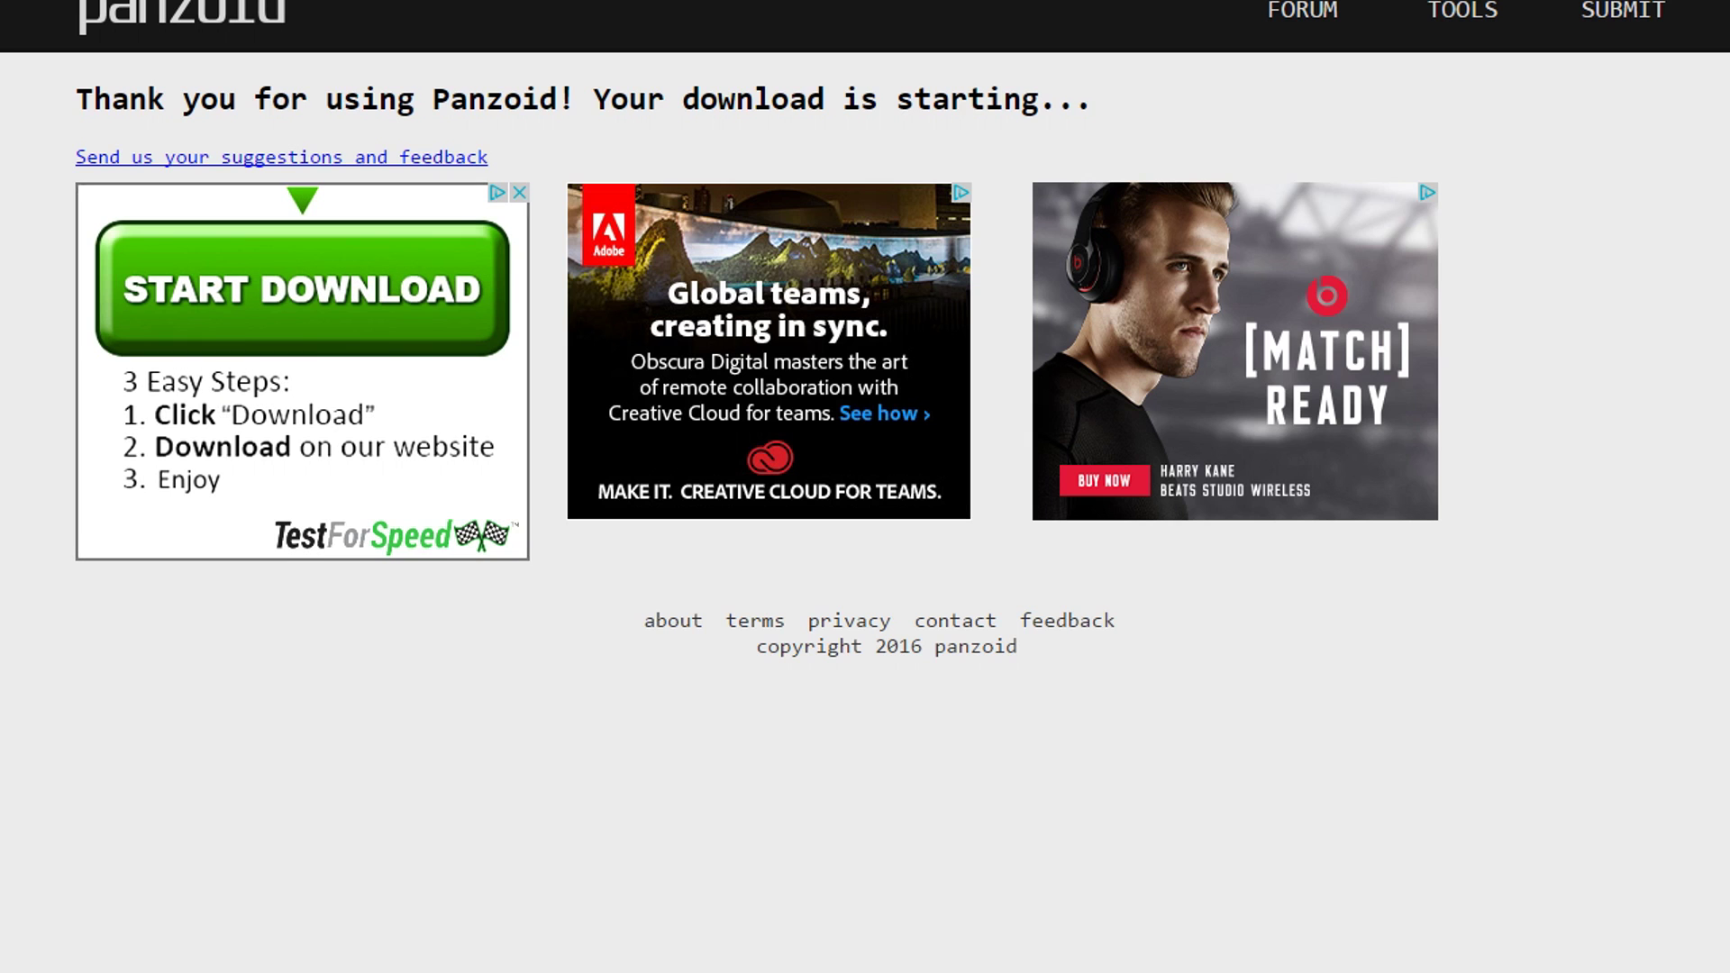